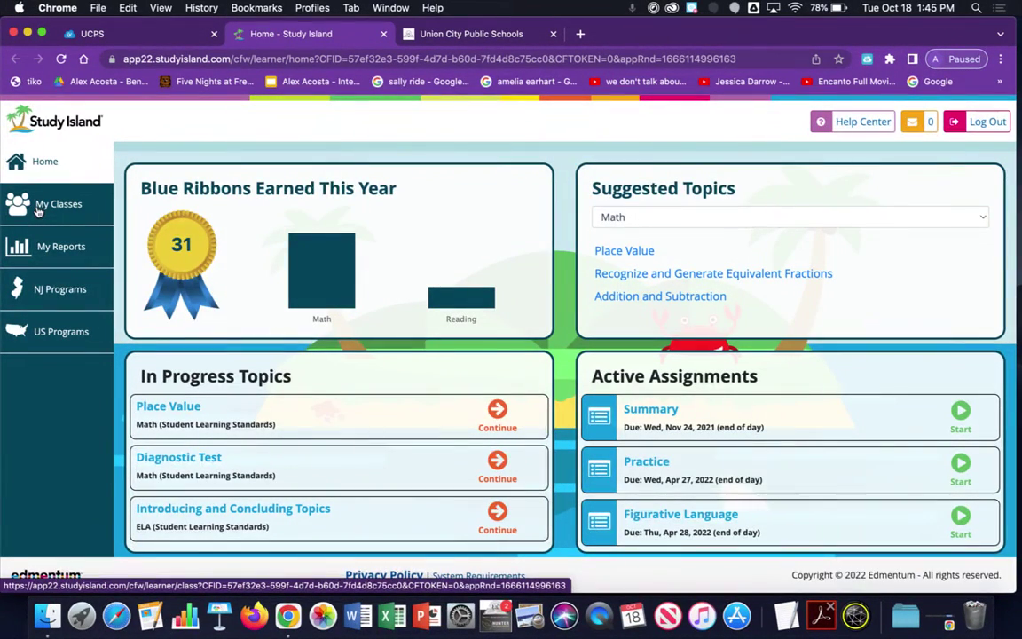
Open the Social Studies 4 302 class assignments as the student and try to start the A2-Adding and Subtracting Multi-Digit Whole Numbers checkpoint.
left_click(37, 208)
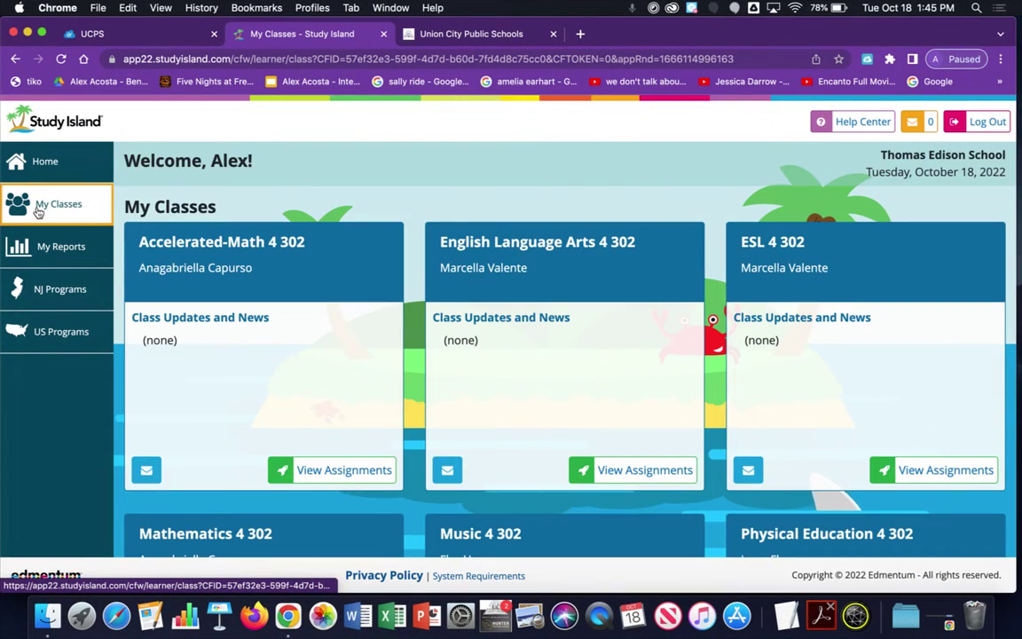
scroll(299, 270, "down", 3)
scroll(299, 271, "down", 10)
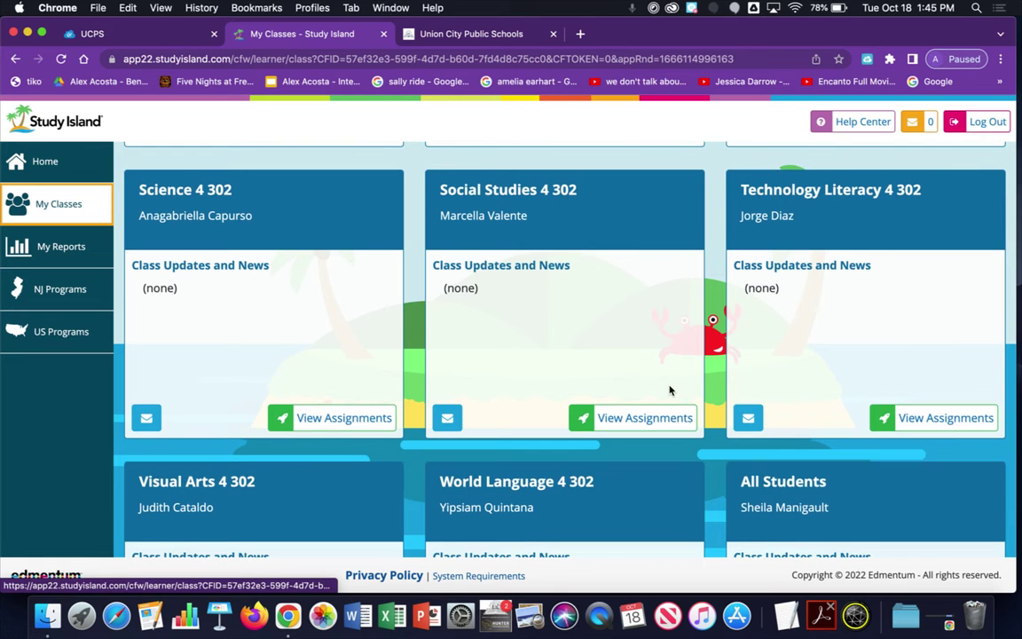
left_click(675, 430)
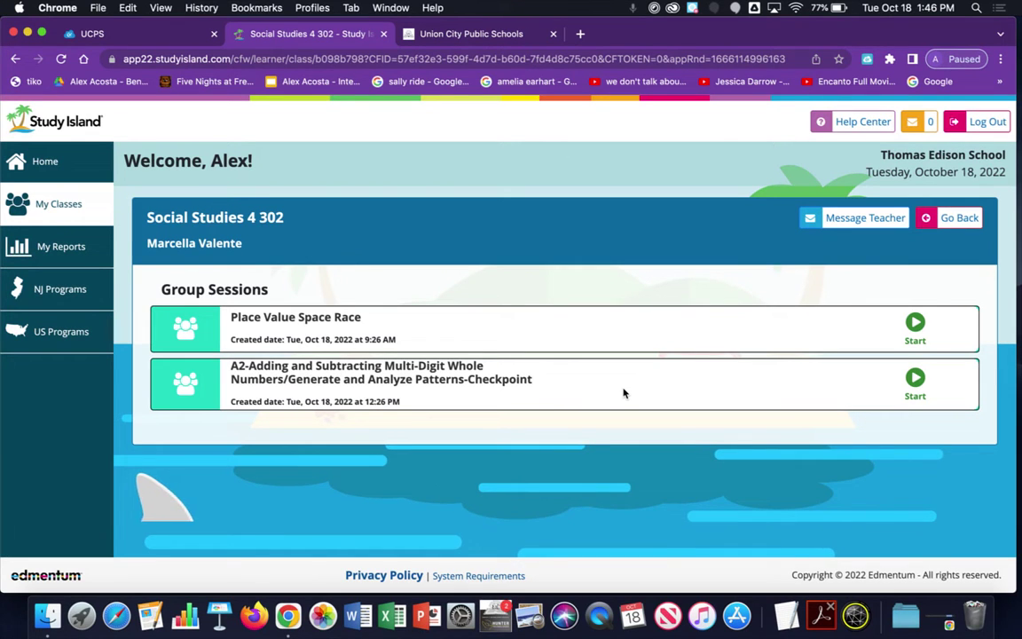
left_click(914, 379)
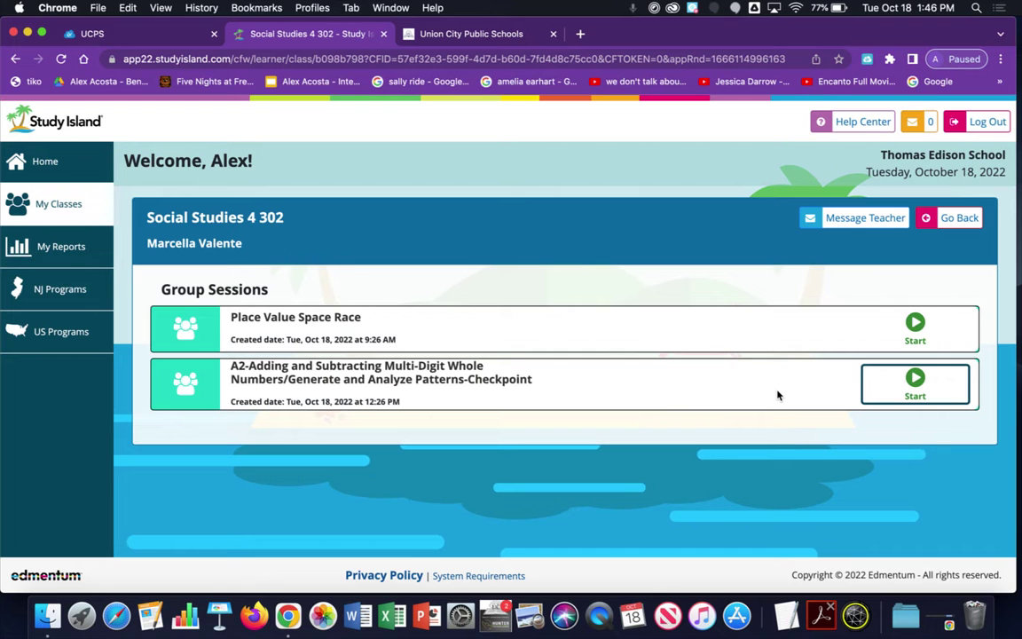
Switch to the teacher's Class Manager view and start the A2-Adding and Subtracting Multi-Digit Whole Numbers group session, confirming readiness.
key("ctrl+Left")
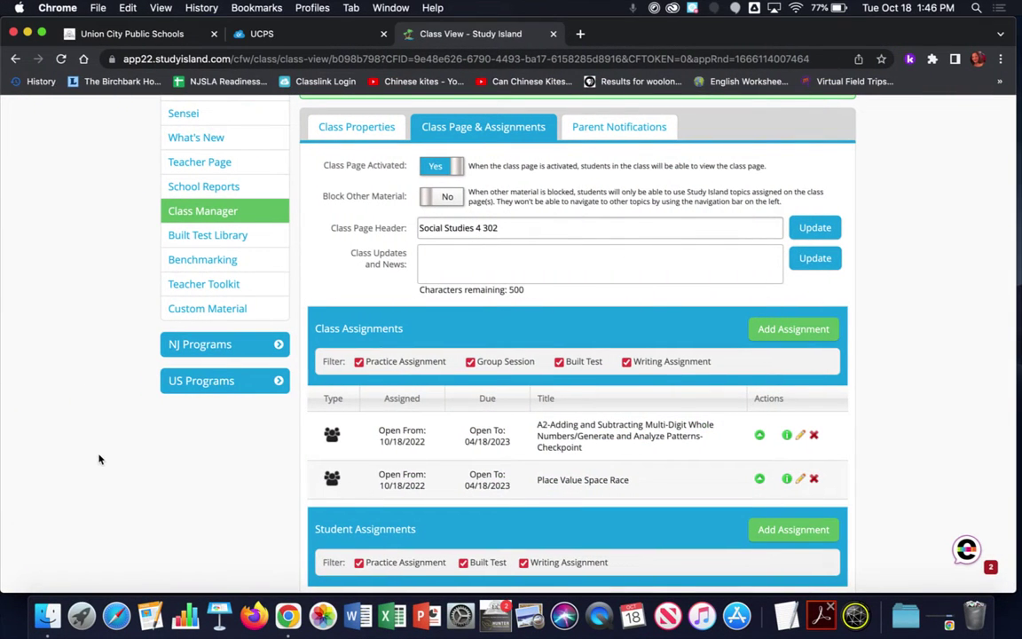
scroll(453, 406, "down", 2)
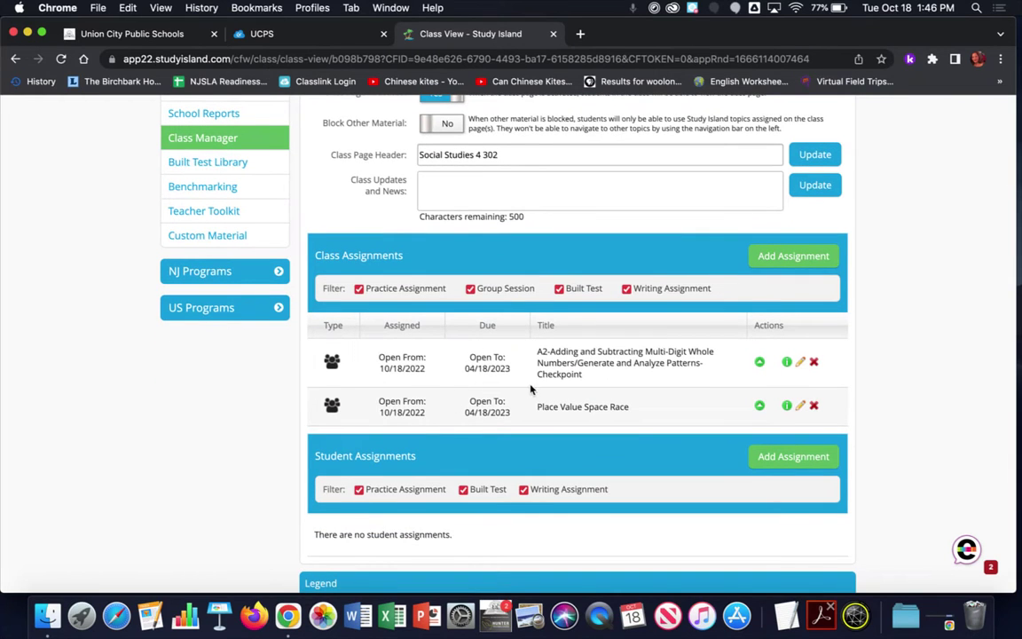
left_click(760, 363)
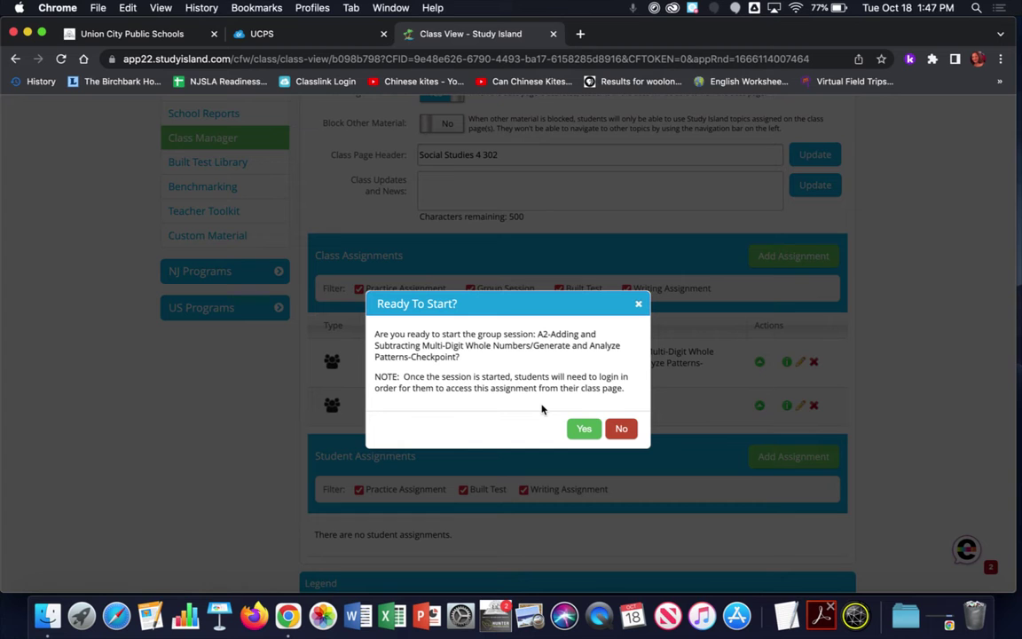
left_click(582, 431)
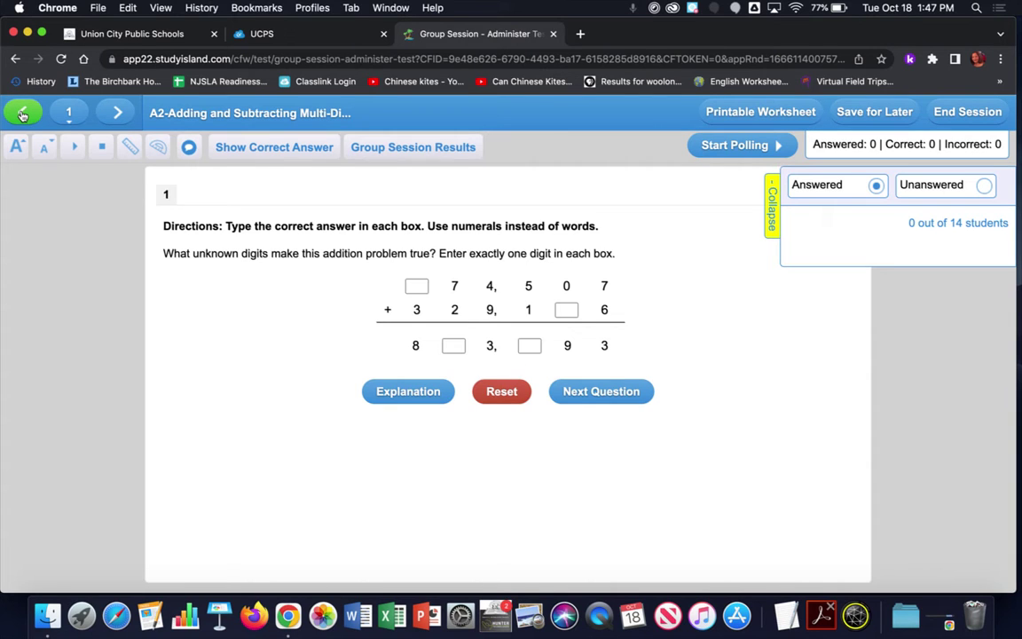
left_click(73, 113)
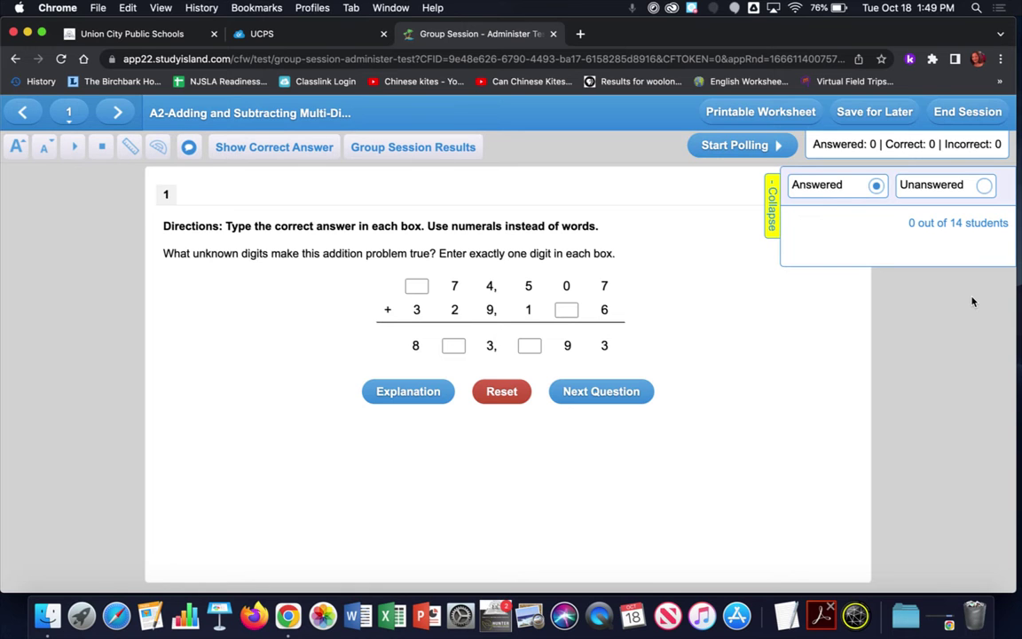
Join the A2 checkpoint group session from the student's class page and return to the teacher's session view.
key("ctrl+Right")
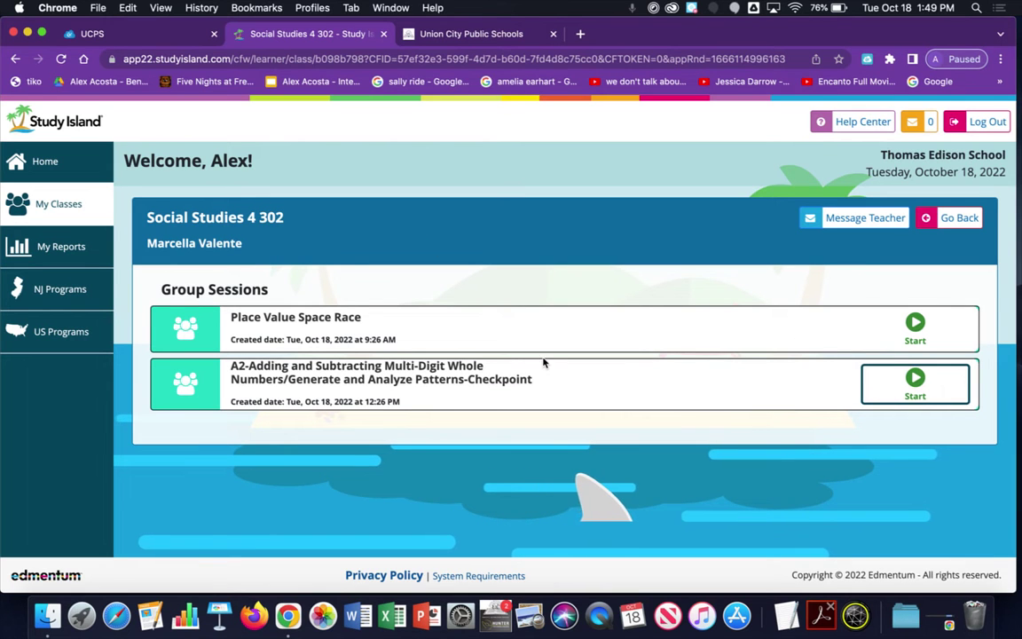
left_click(922, 380)
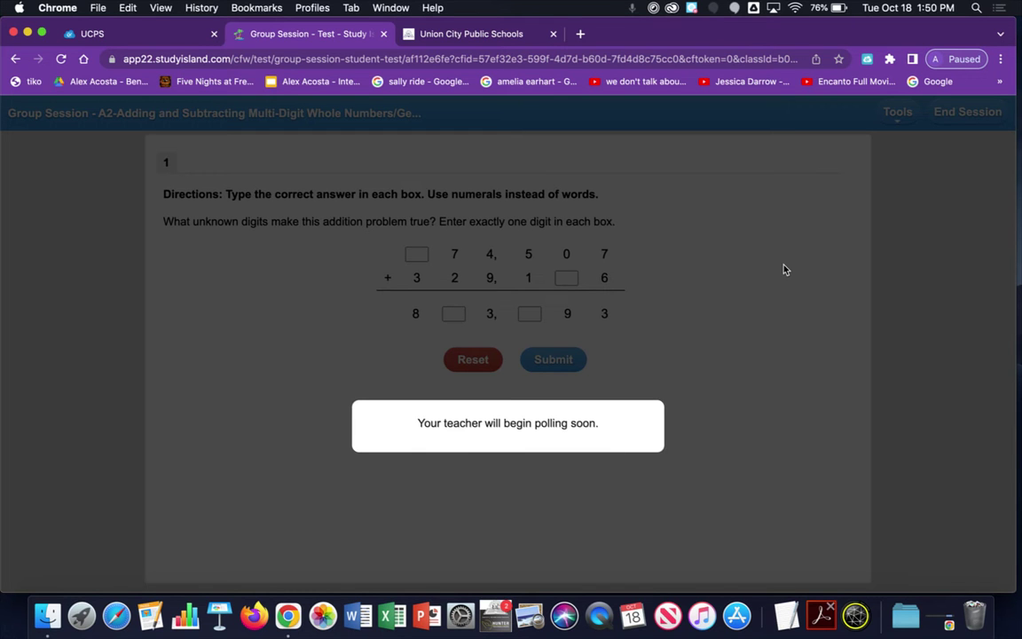
key("ctrl+Left")
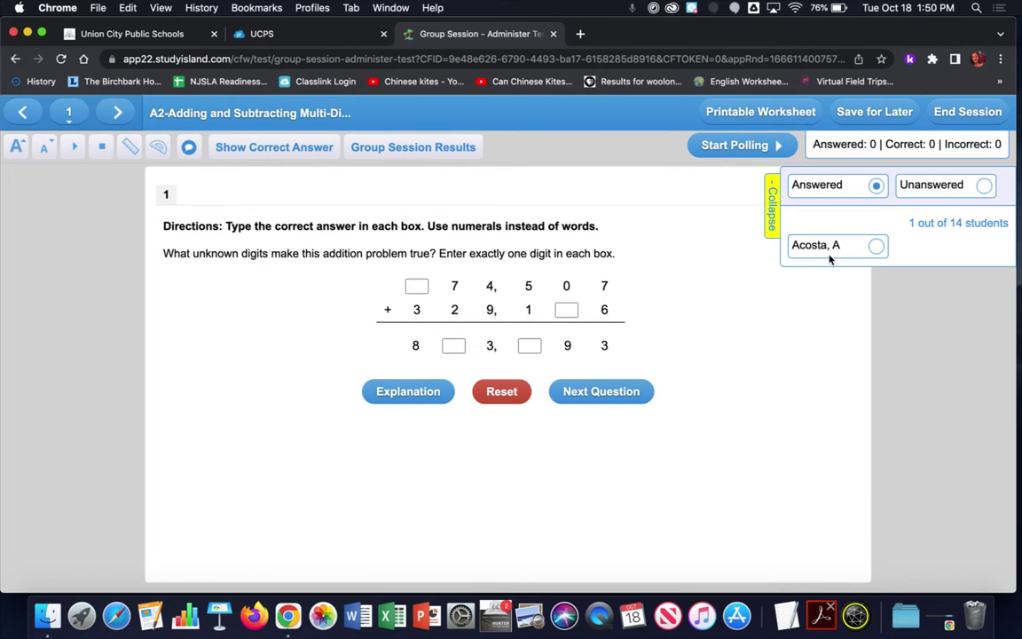
Collapse the list of participating students beside question 1 and start polling the class.
left_click(772, 226)
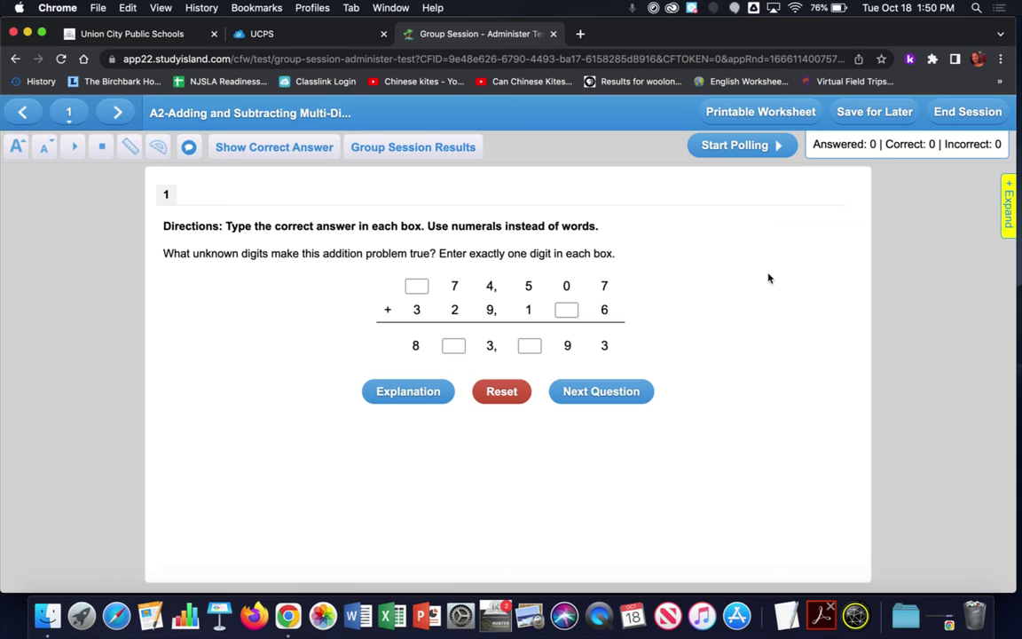
left_click(1011, 206)
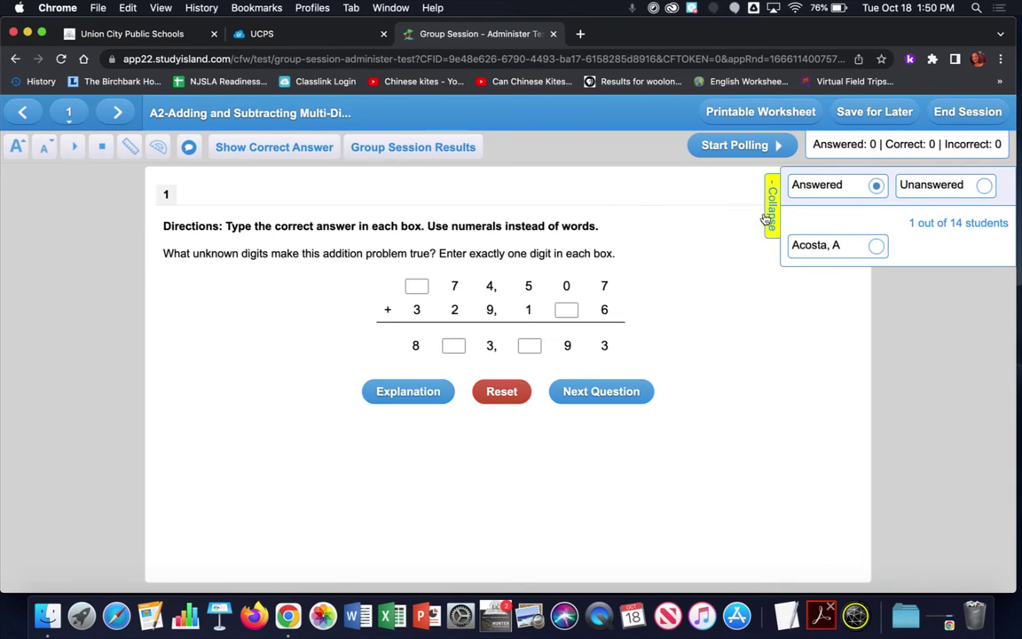
left_click(768, 219)
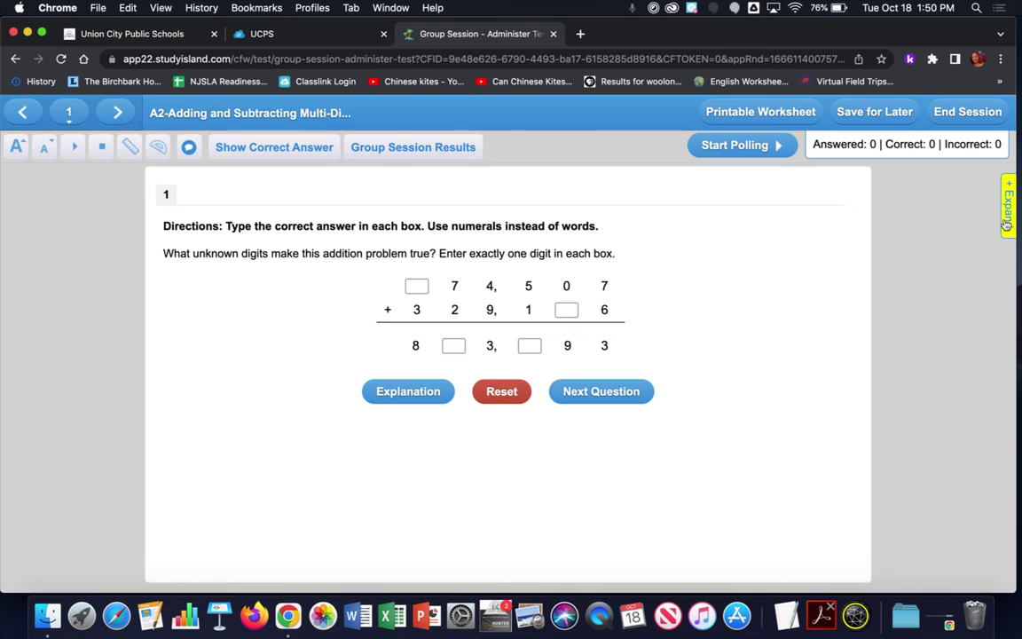
left_click(1007, 221)
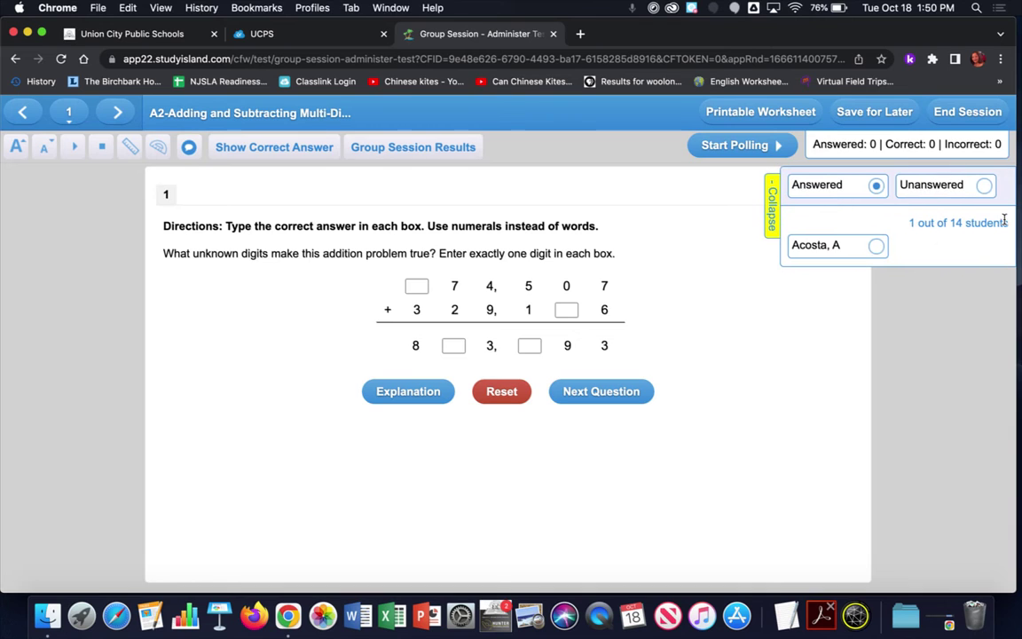
left_click(768, 223)
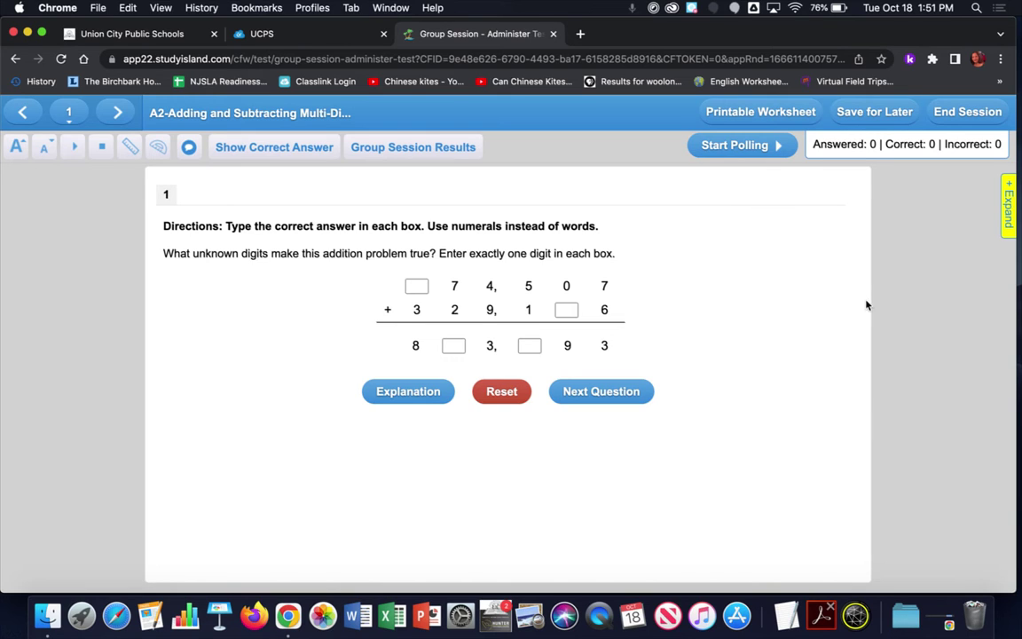
left_click(728, 146)
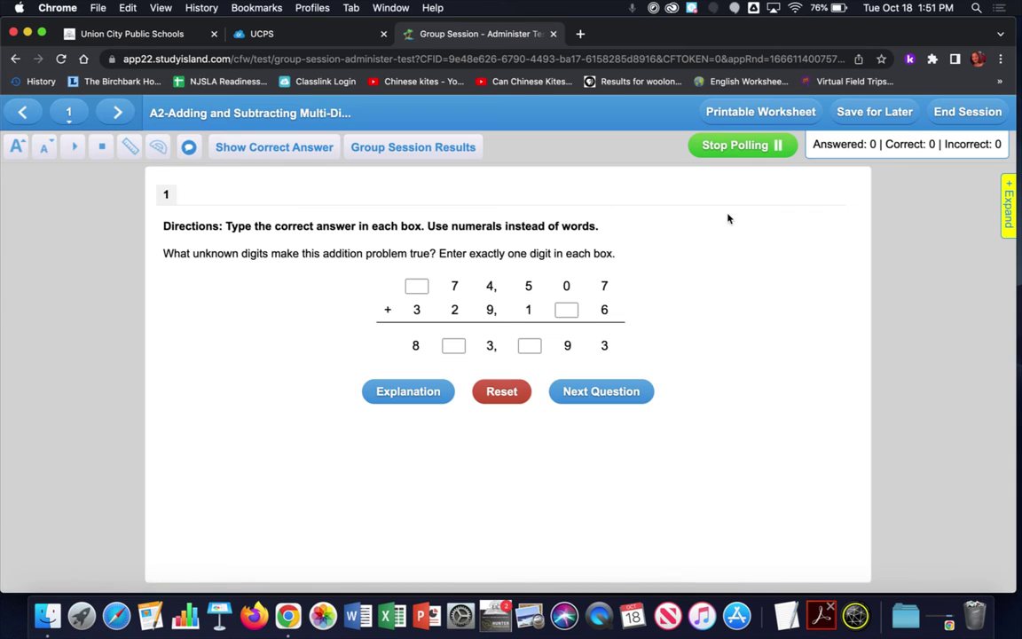
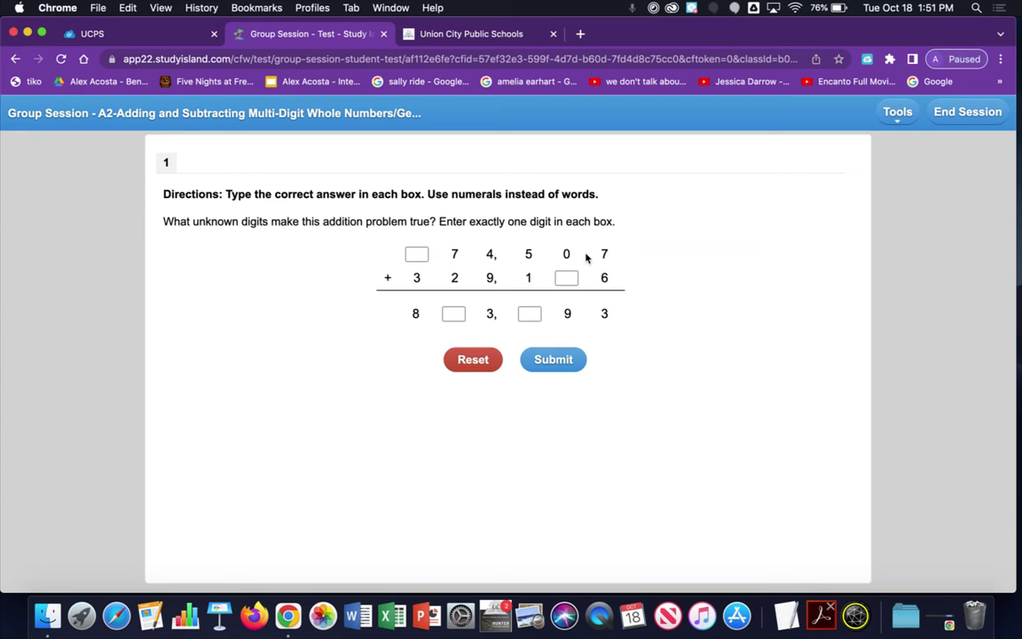
In the student's session, fill the addends' missing digits with 4 and 8, the sum's with 0 and 6, show the tools, and submit.
left_click(566, 279)
type("8")
left_click(531, 314)
type("6")
left_click(454, 313)
type("0")
left_click(415, 253)
type("4")
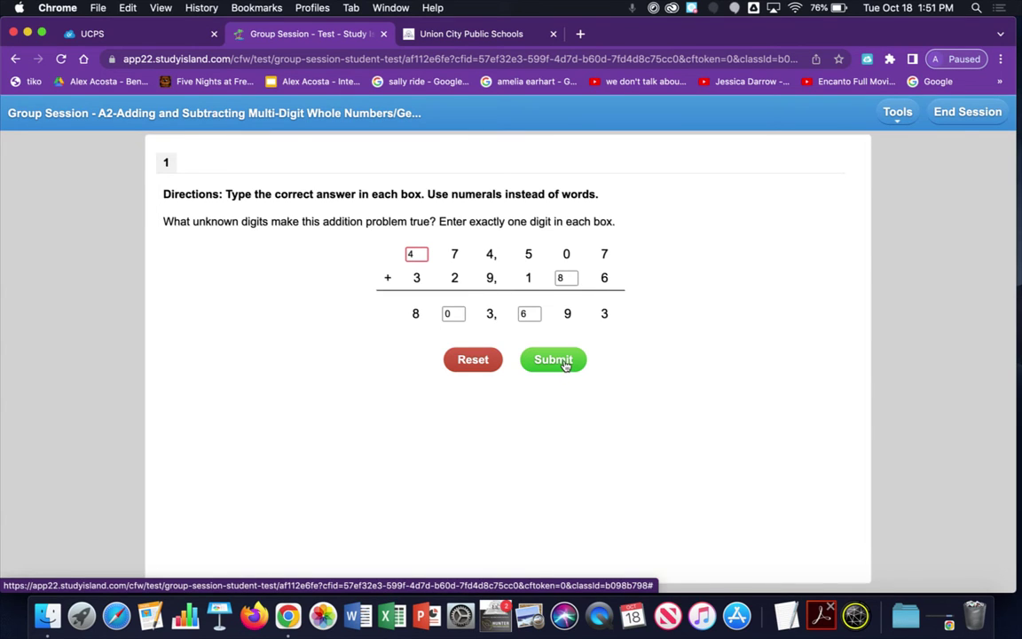
left_click(897, 113)
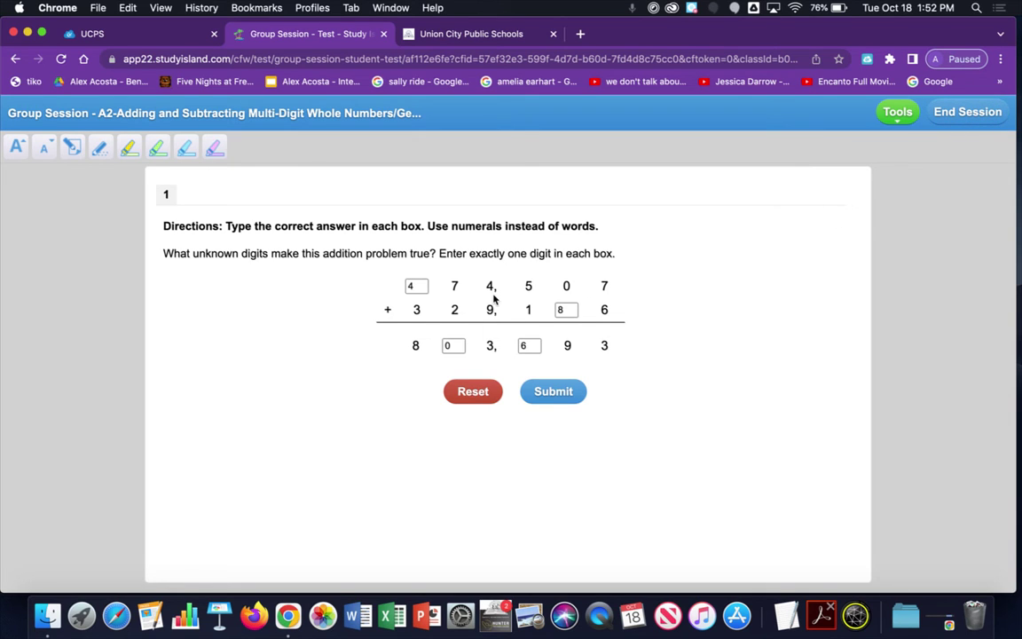
left_click(560, 398)
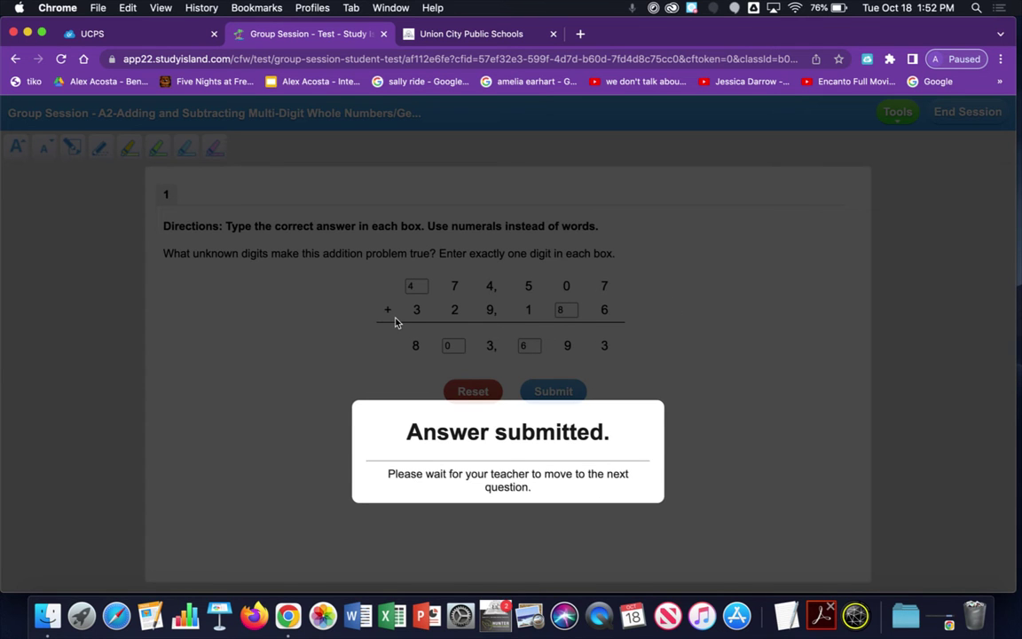
Return to the teacher's session, check which students answered question 1, and stop polling.
key("ctrl+Left")
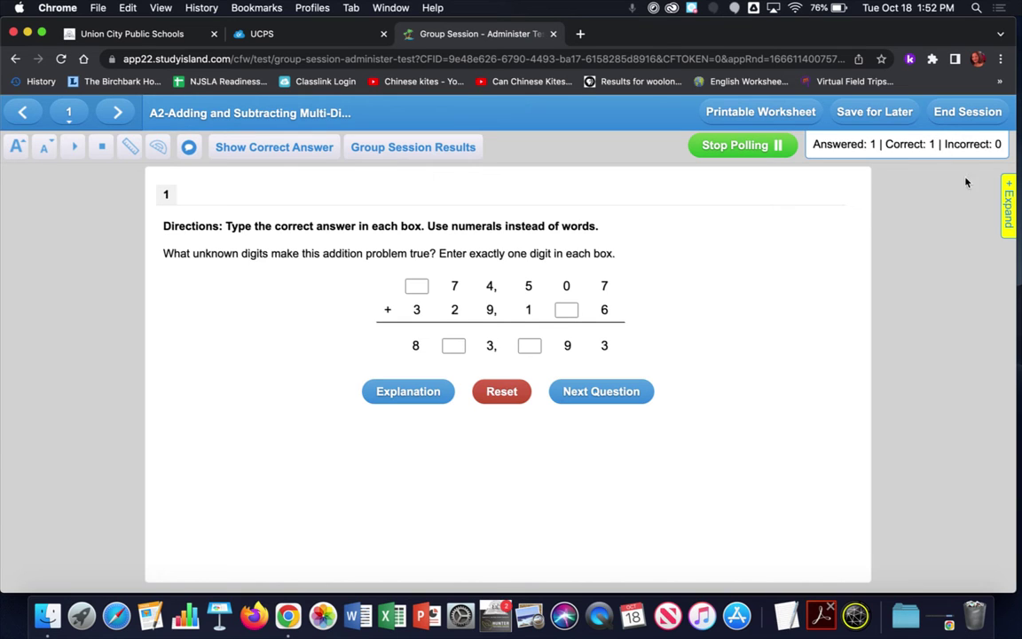
left_click(1009, 208)
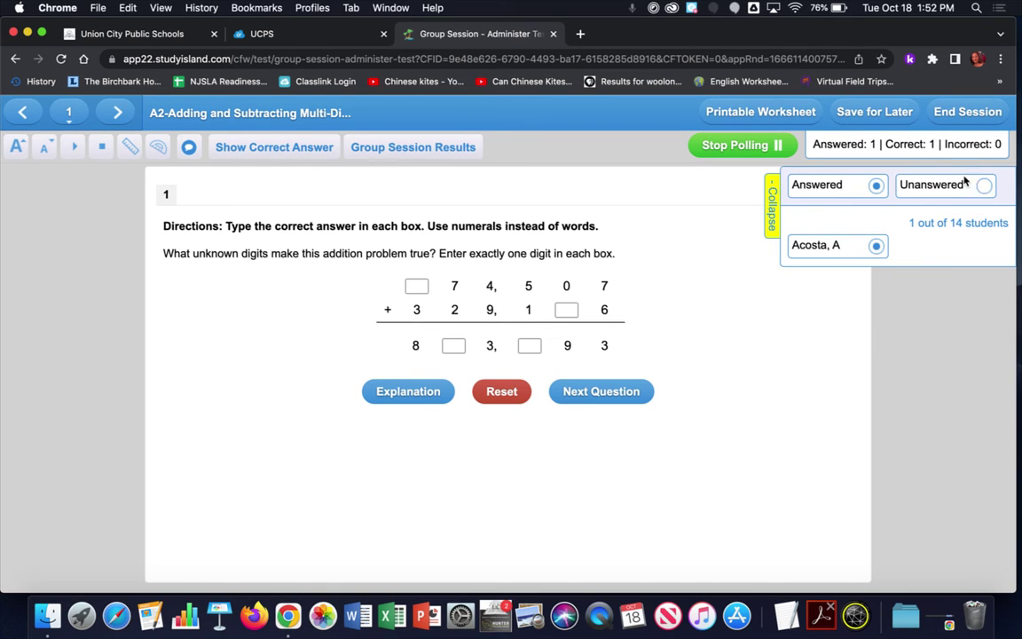
left_click(774, 216)
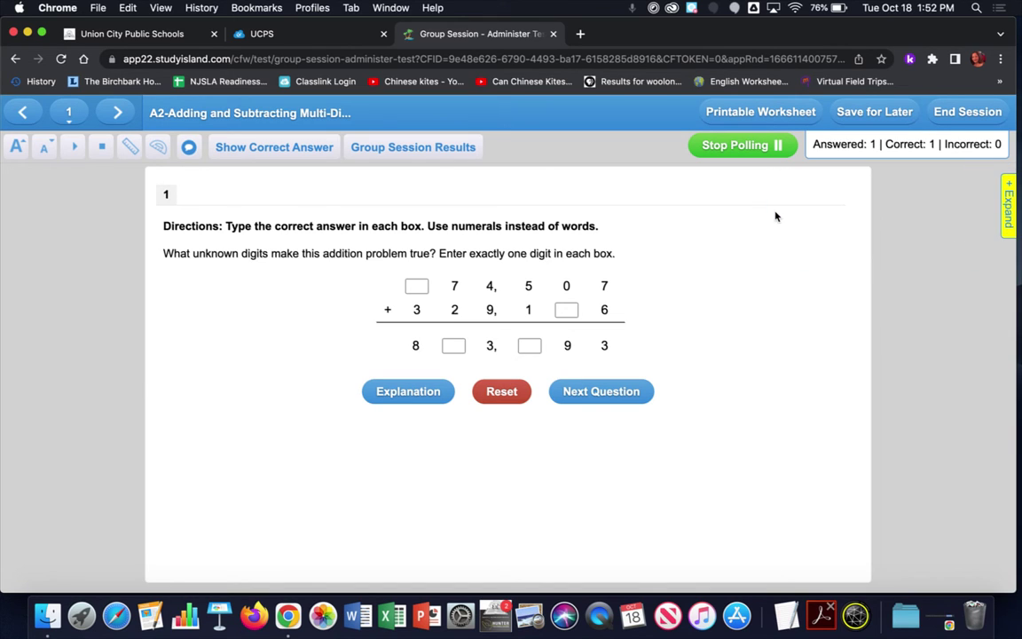
left_click(749, 151)
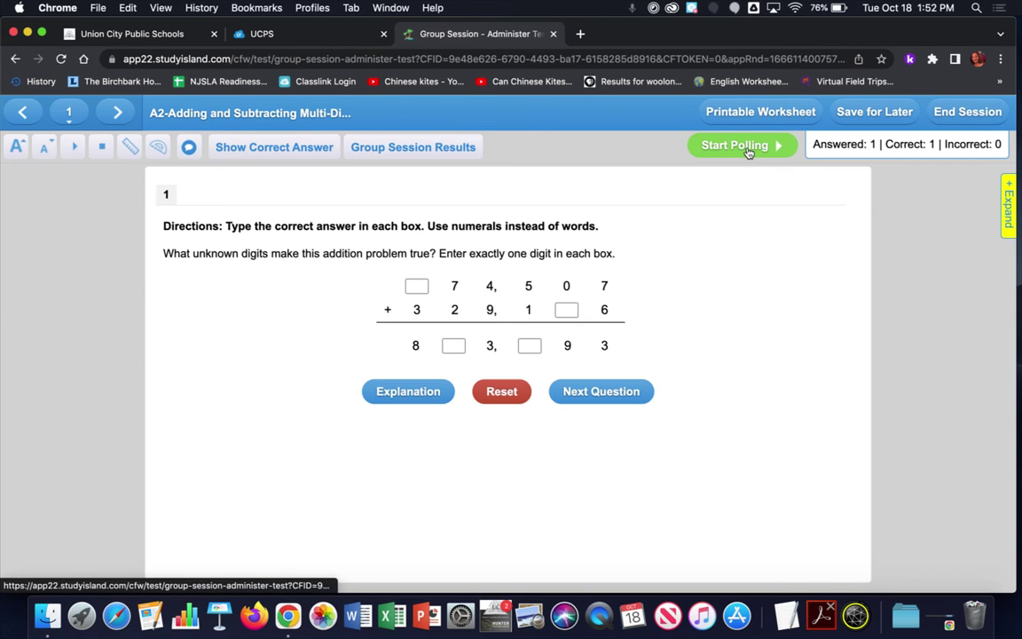
Reveal the correct answer and the explanation for question 1, and reset its answer boxes.
left_click(253, 149)
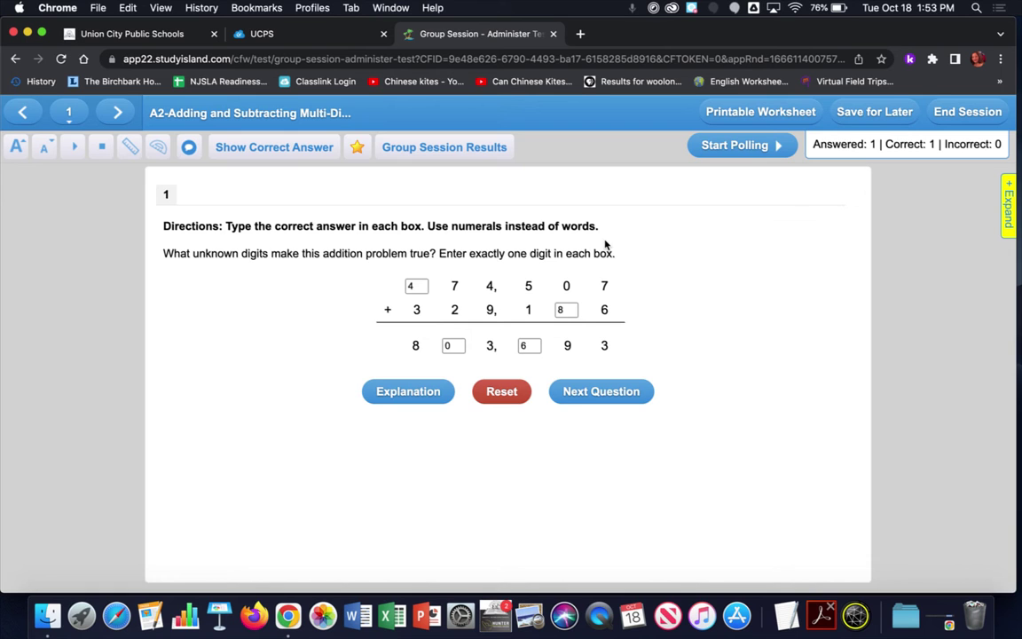
left_click(406, 392)
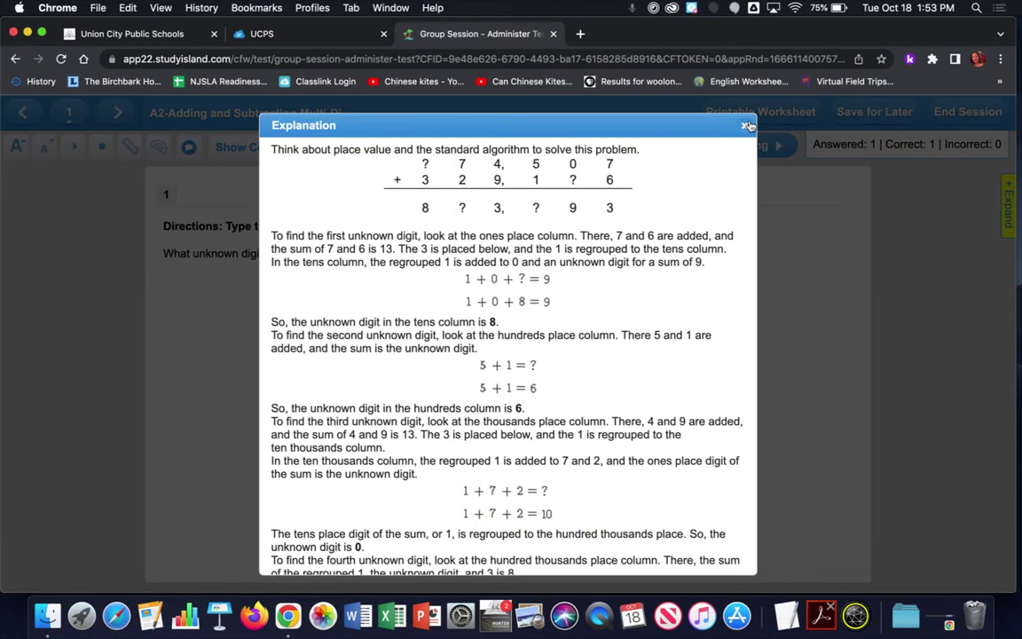
left_click(745, 125)
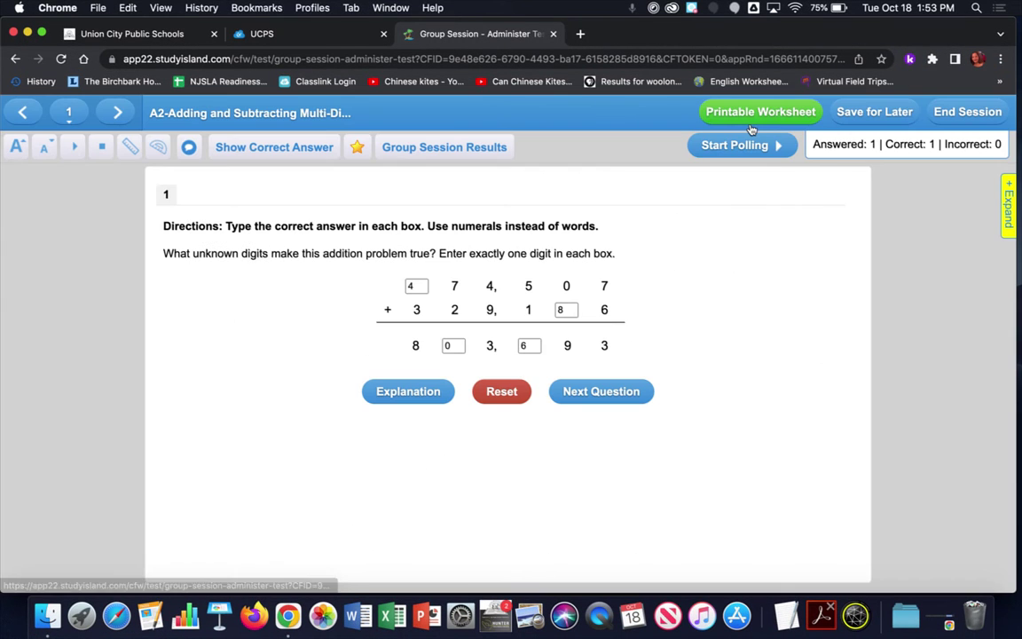
left_click(513, 392)
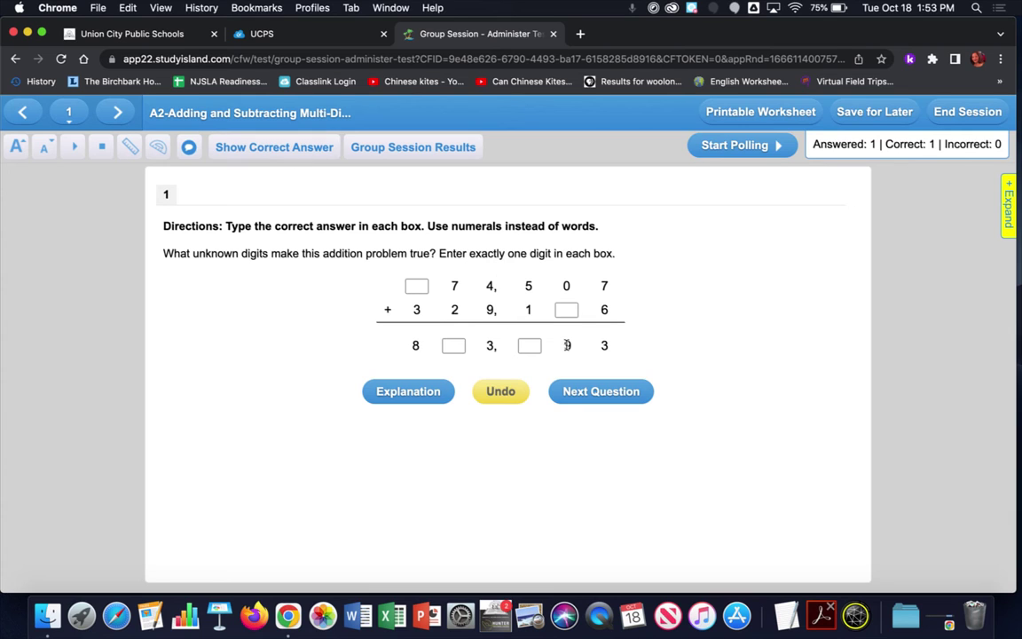
Open the group session results and review every student's responses to the five questions.
left_click(398, 148)
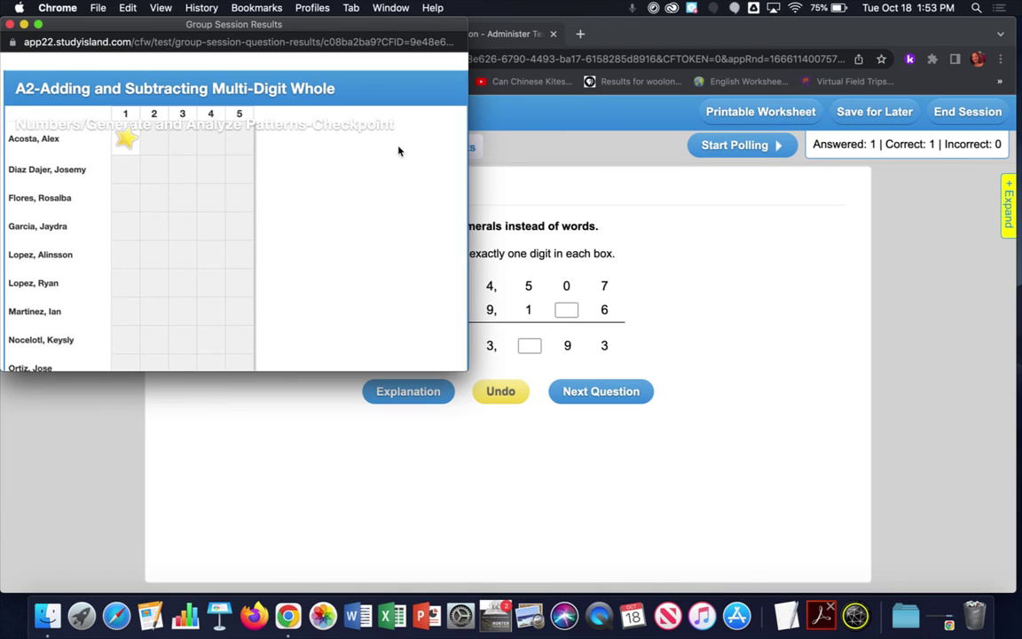
scroll(68, 161, "down", 5)
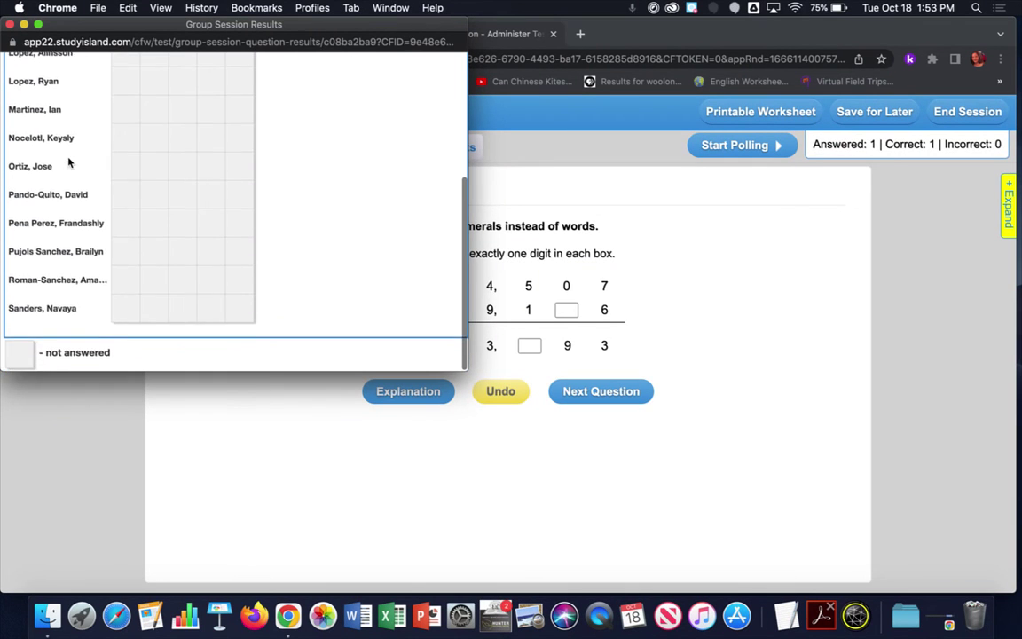
scroll(68, 160, "up", 5)
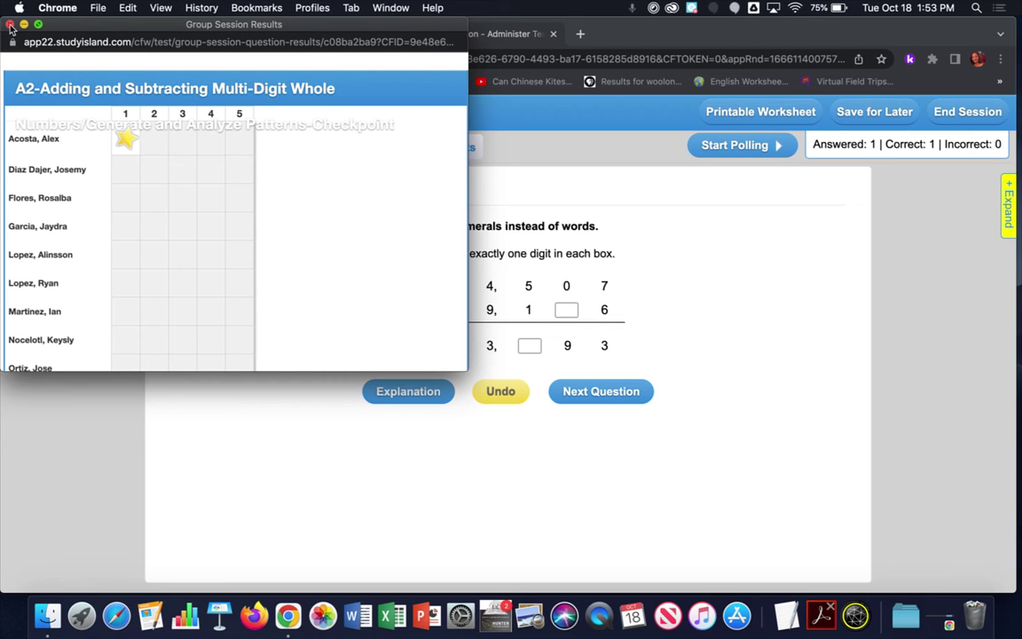
scroll(332, 160, "down", 5)
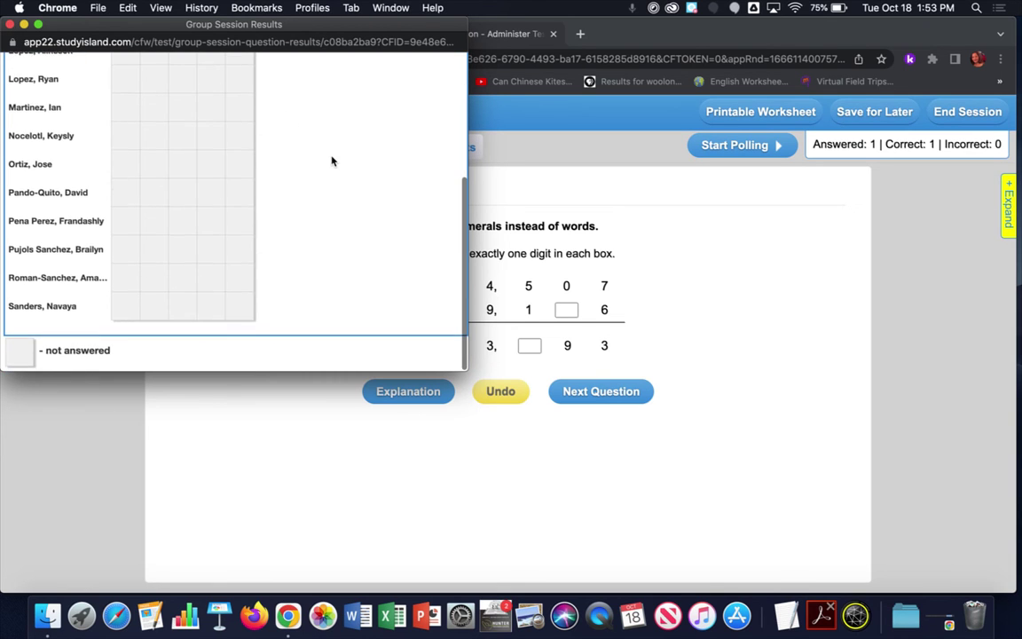
scroll(333, 160, "up", 3)
scroll(333, 159, "up", 3)
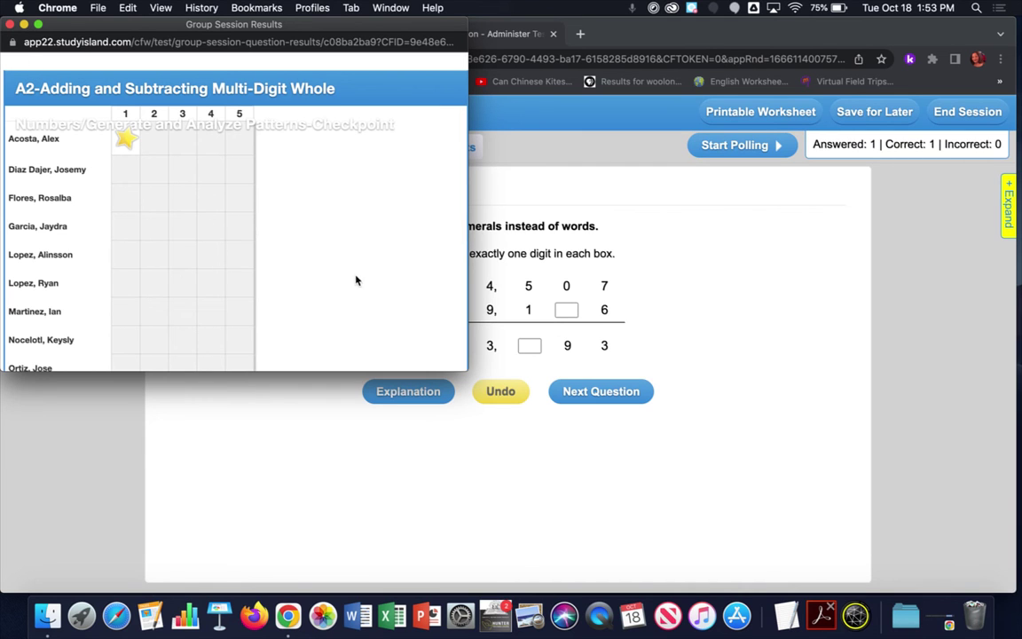
Close the group session results, advance to question 2, and check how it appears in the student's session.
left_click(10, 25)
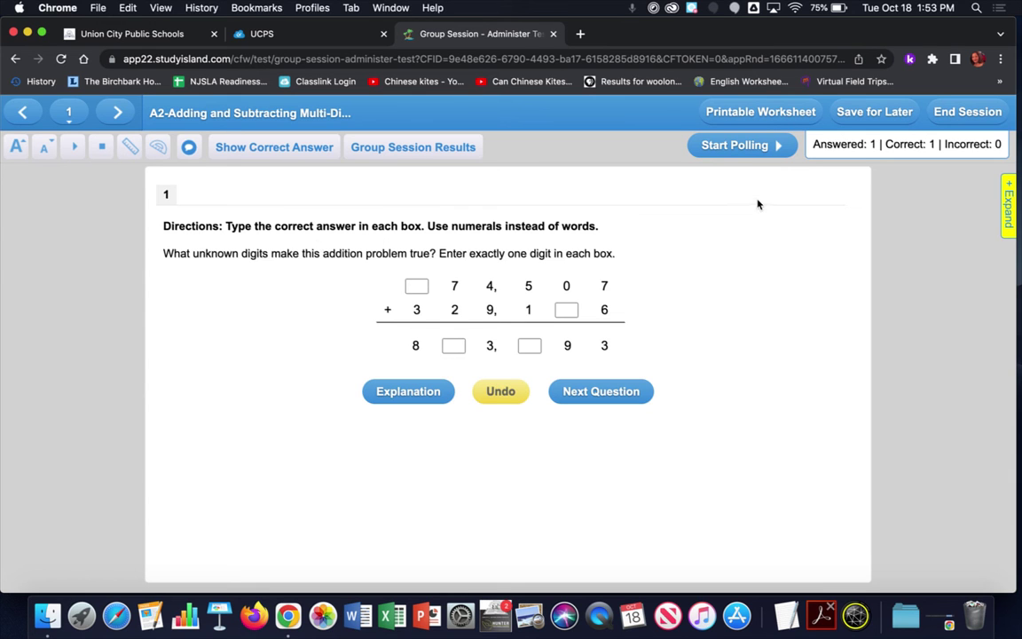
left_click(632, 393)
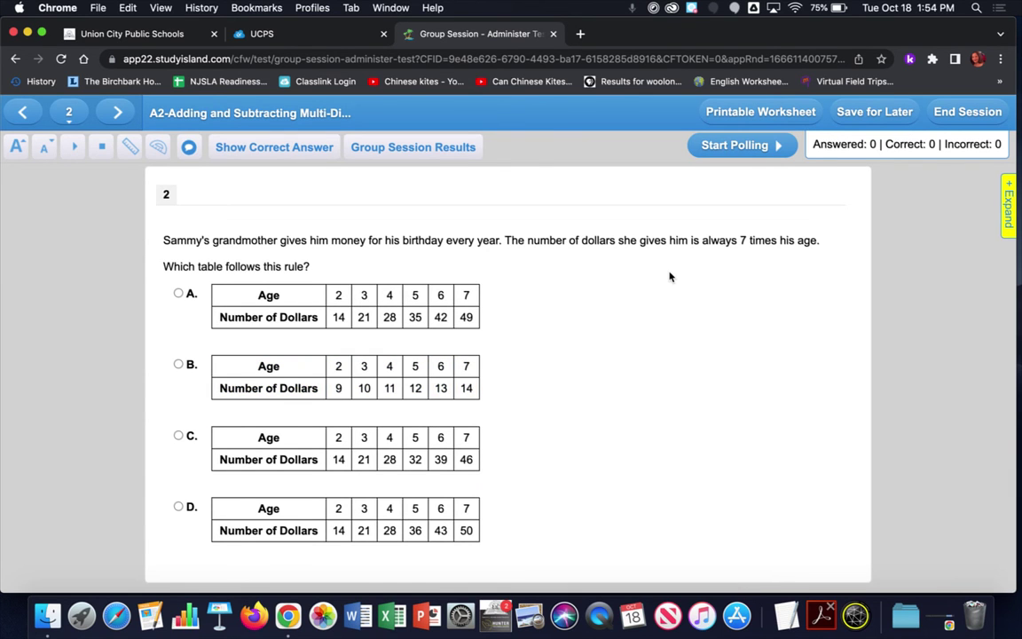
key("super+grave")
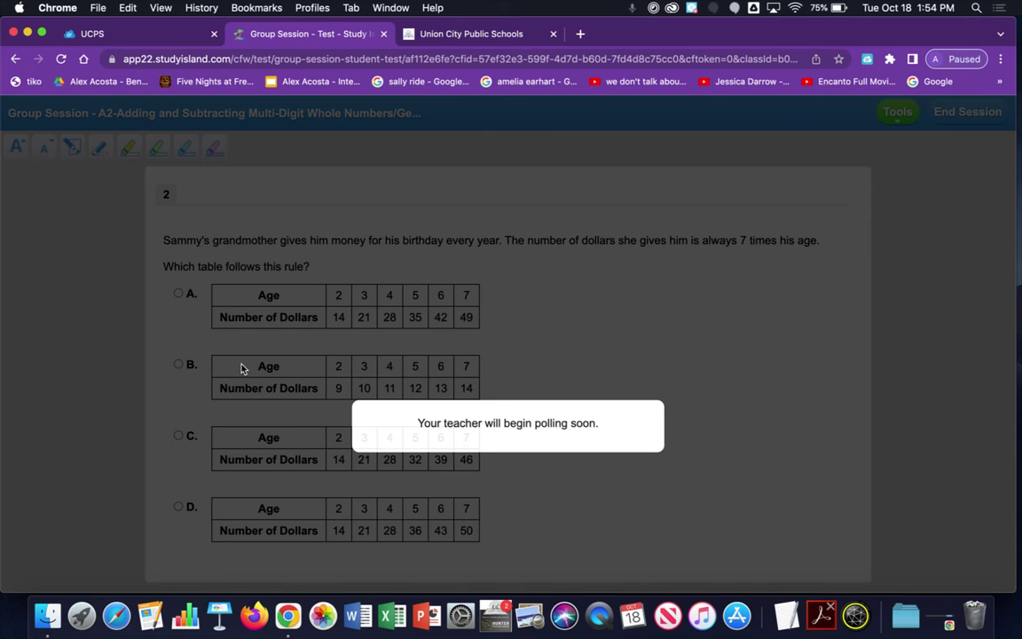
Start polling question 2 from the teacher's session and view the question and its answer choices in the student's session.
key("ctrl+Left")
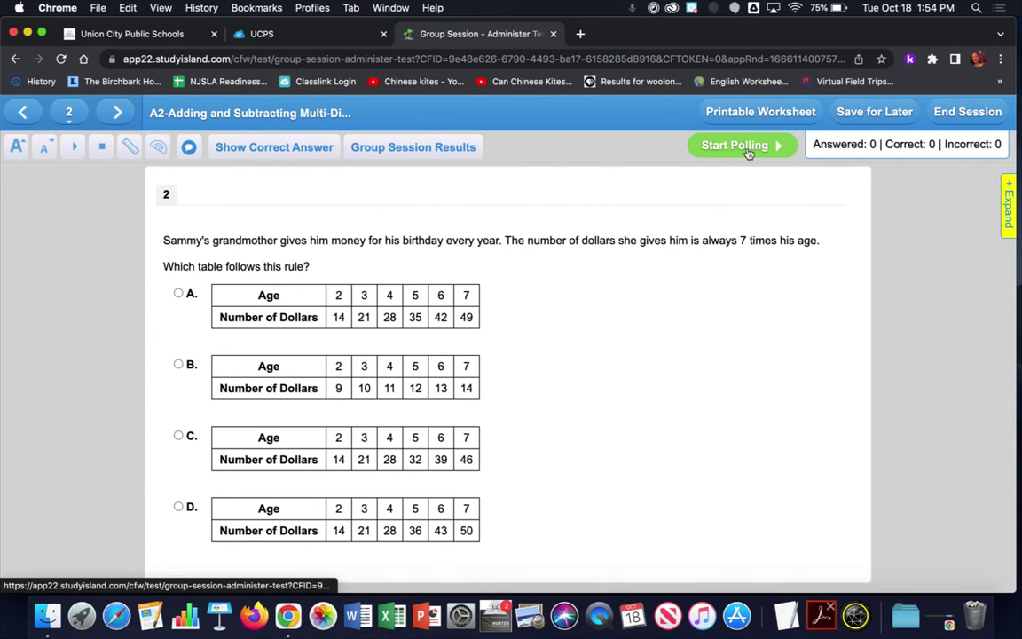
left_click(748, 153)
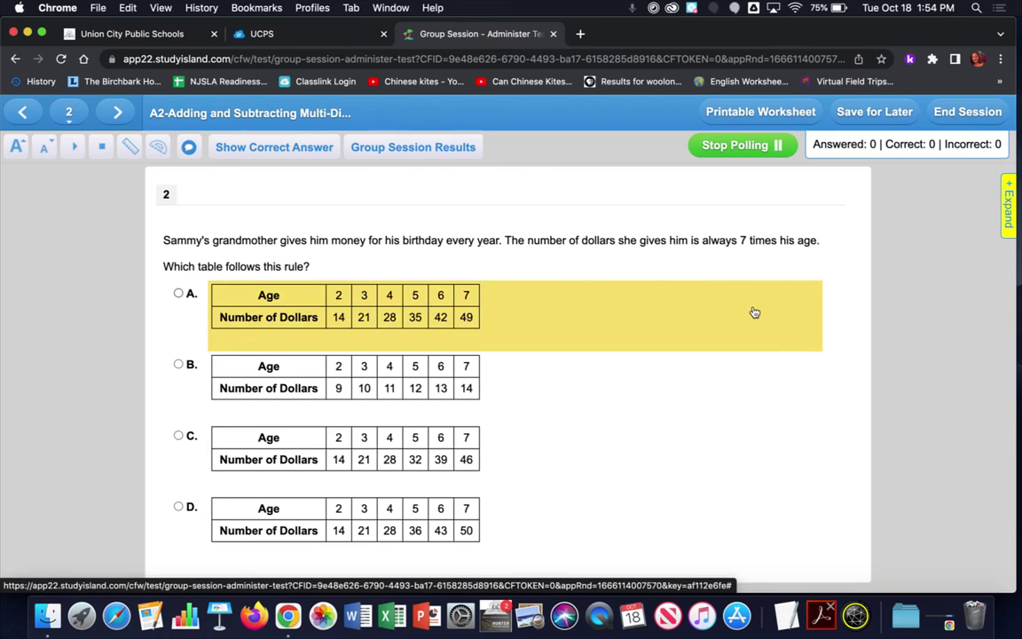
key("ctrl+Right")
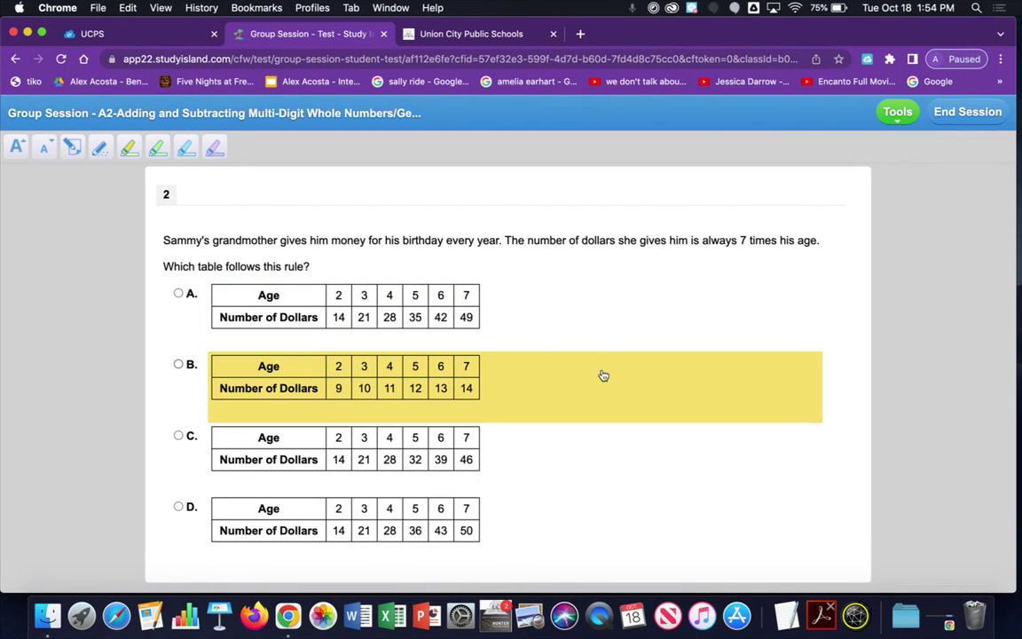
scroll(602, 374, "down", 1)
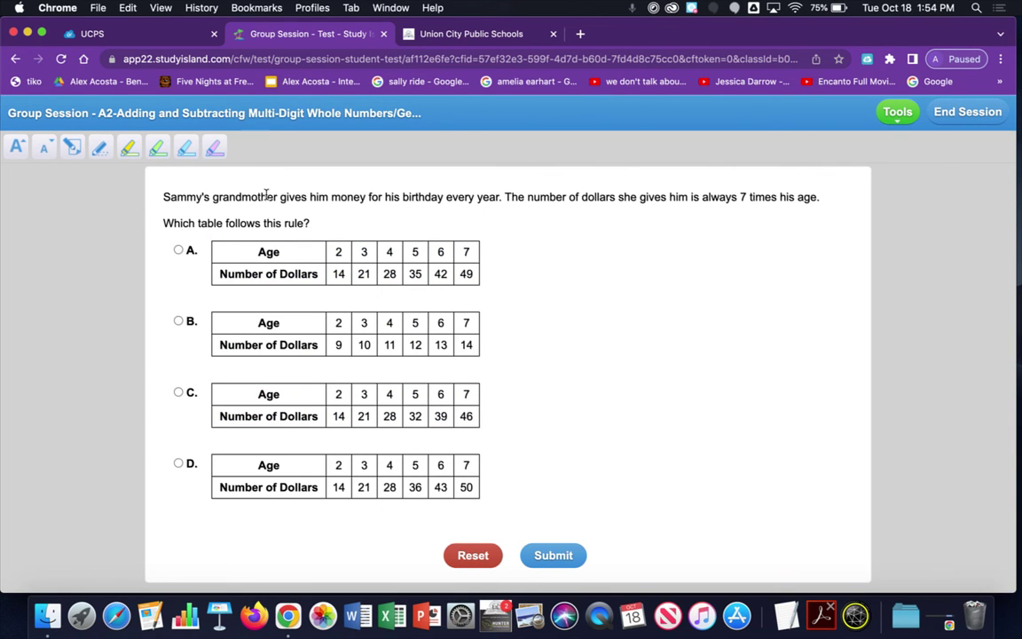
Return to the teacher's session and end the group session, turning it in.
key("ctrl+Left")
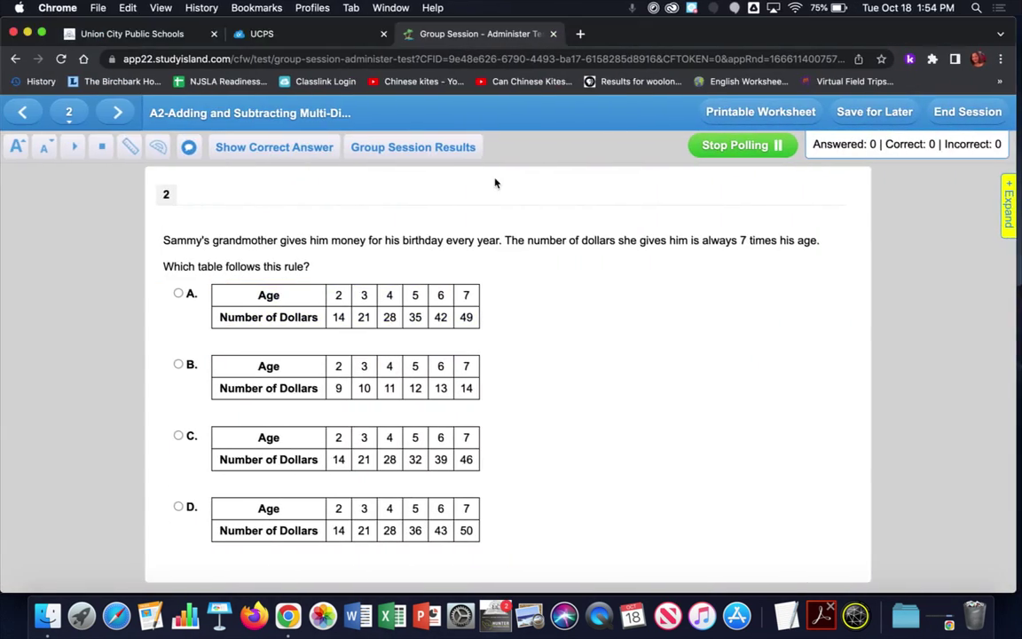
left_click(975, 112)
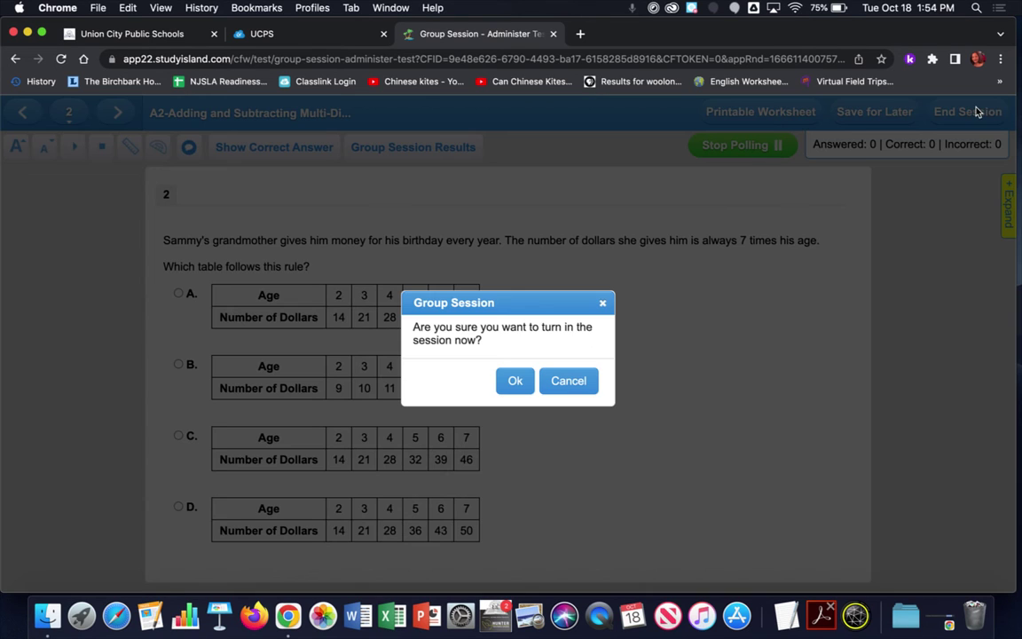
left_click(514, 383)
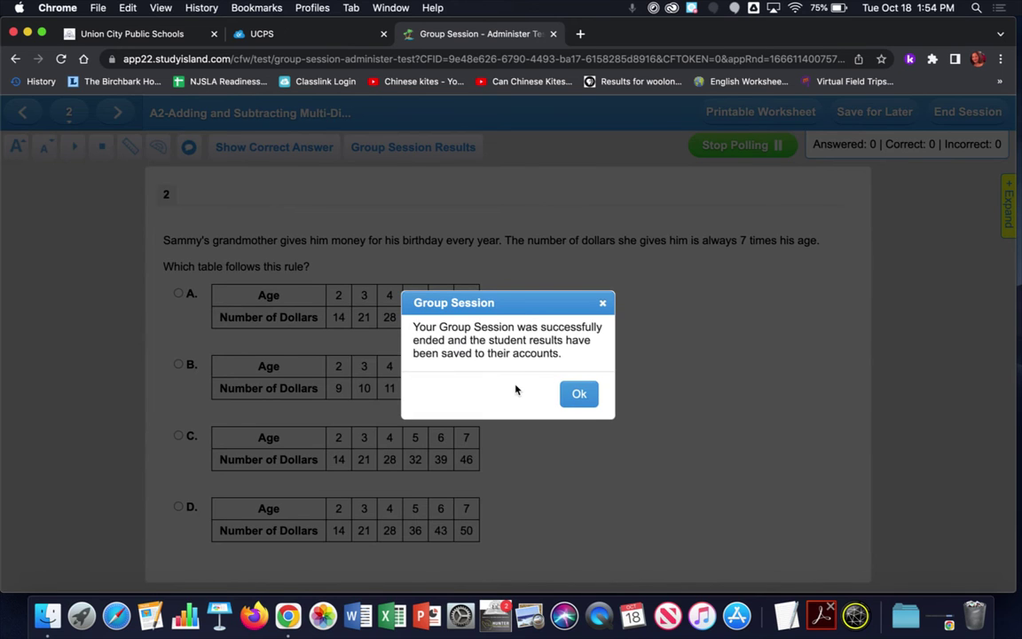
left_click(582, 394)
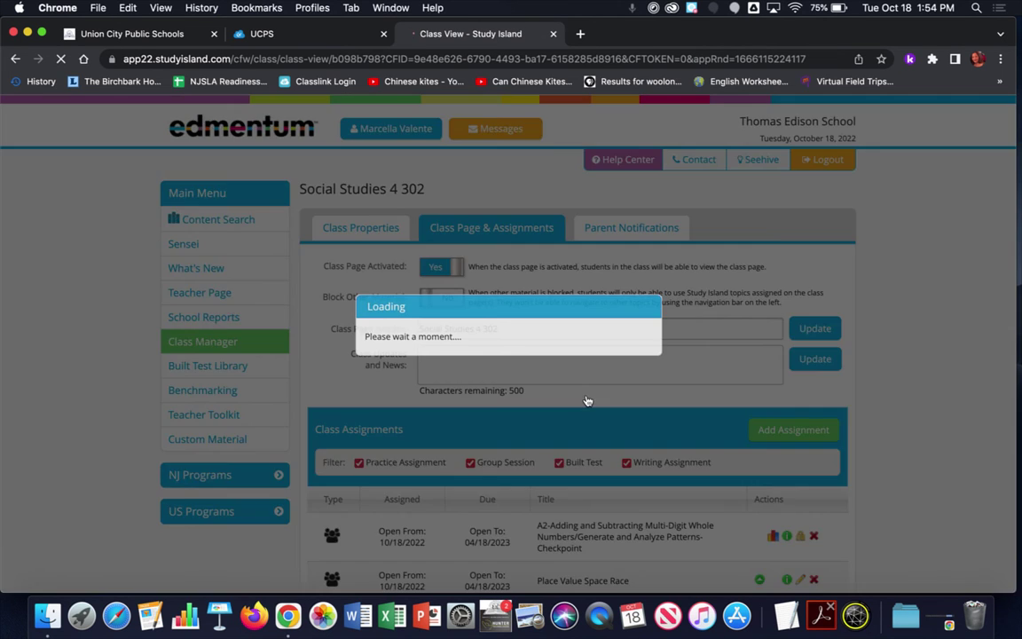
Open the report for the A2-Adding and Subtracting Multi-Digit Whole Numbers/Generate and Analyze Patterns-Checkpoint group session in the class assignments.
scroll(667, 321, "down", 3)
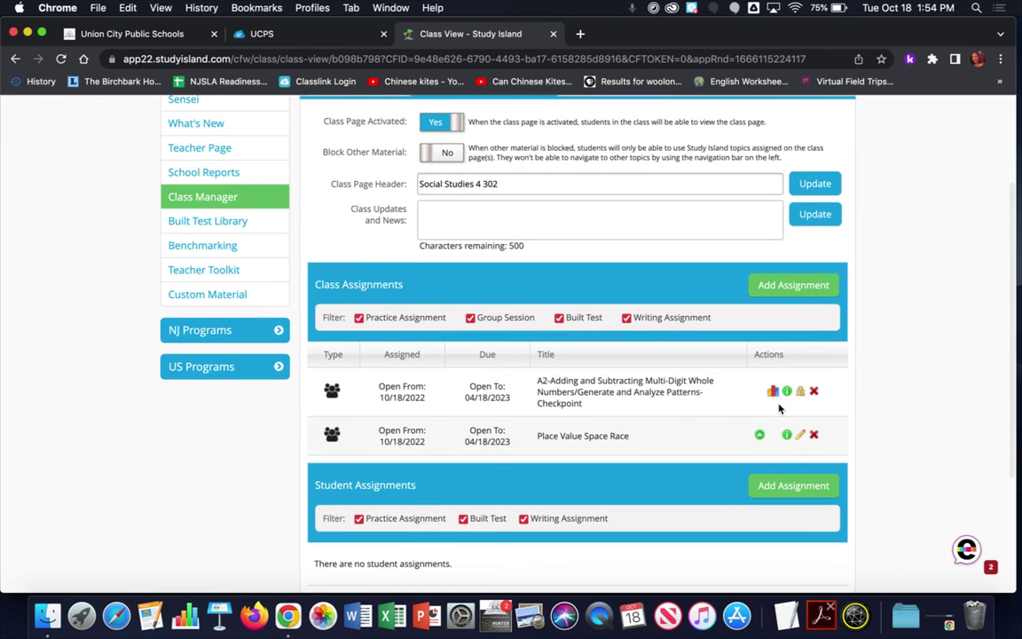
scroll(774, 395, "up", 3)
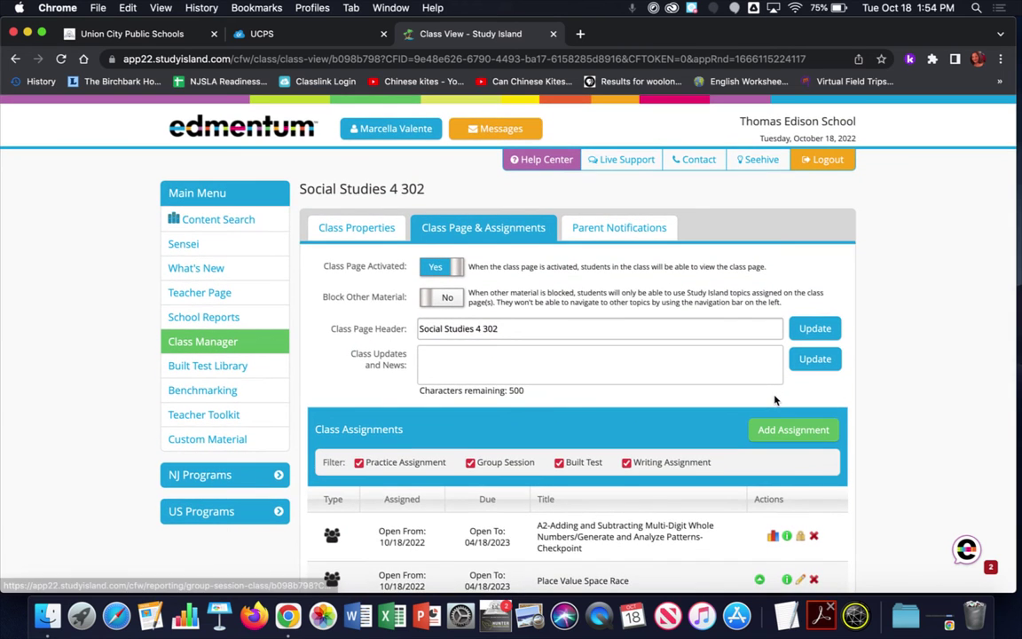
scroll(774, 400, "down", 3)
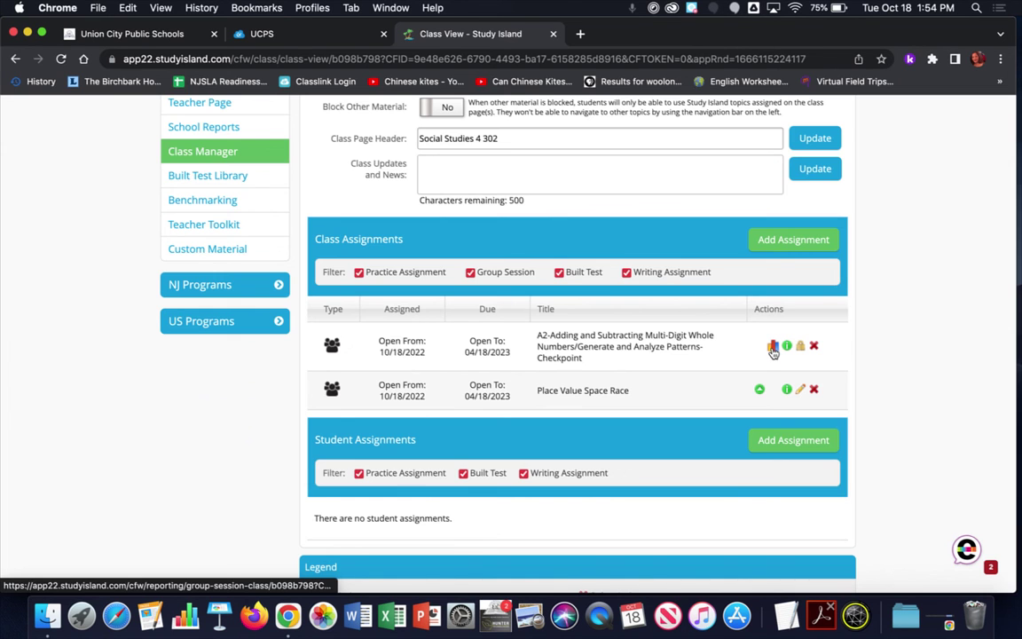
left_click(772, 347)
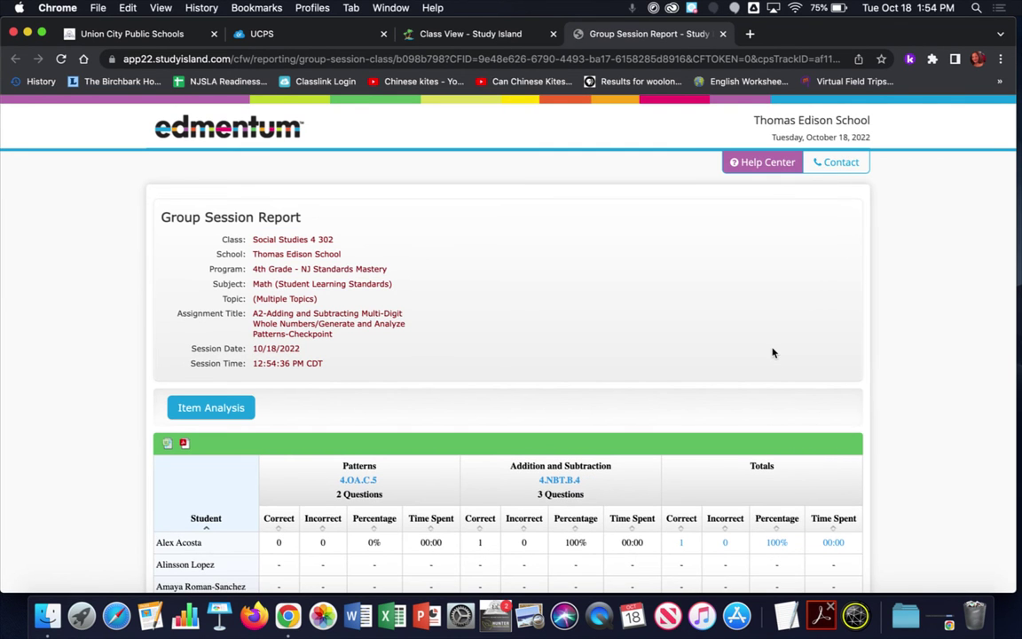
Examine the group session report's per-student results for Patterns, Addition and Subtraction, and the class totals.
scroll(536, 296, "down", 5)
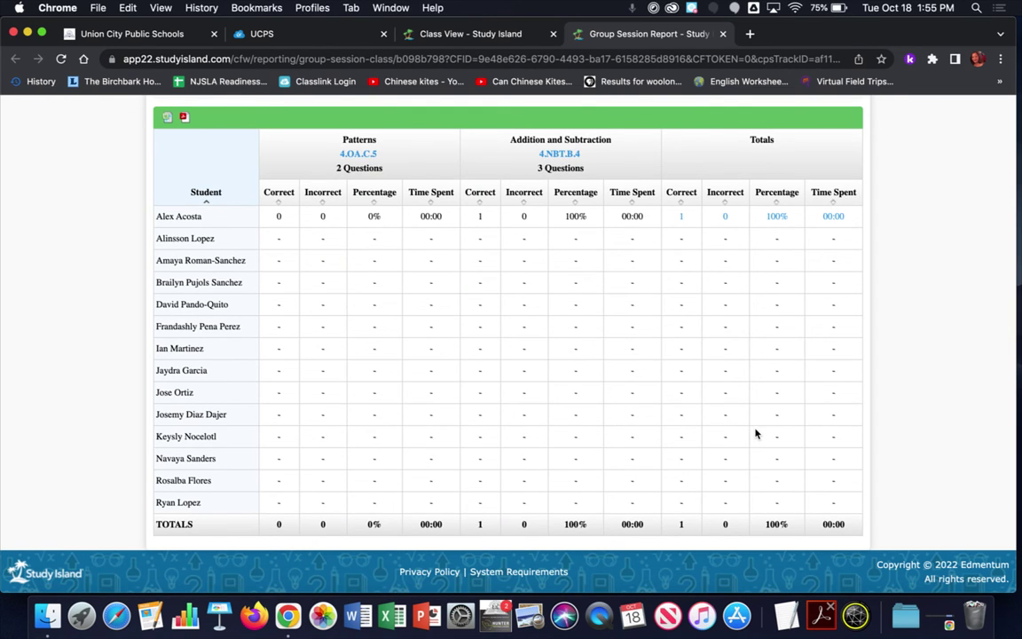
scroll(756, 433, "up", 4)
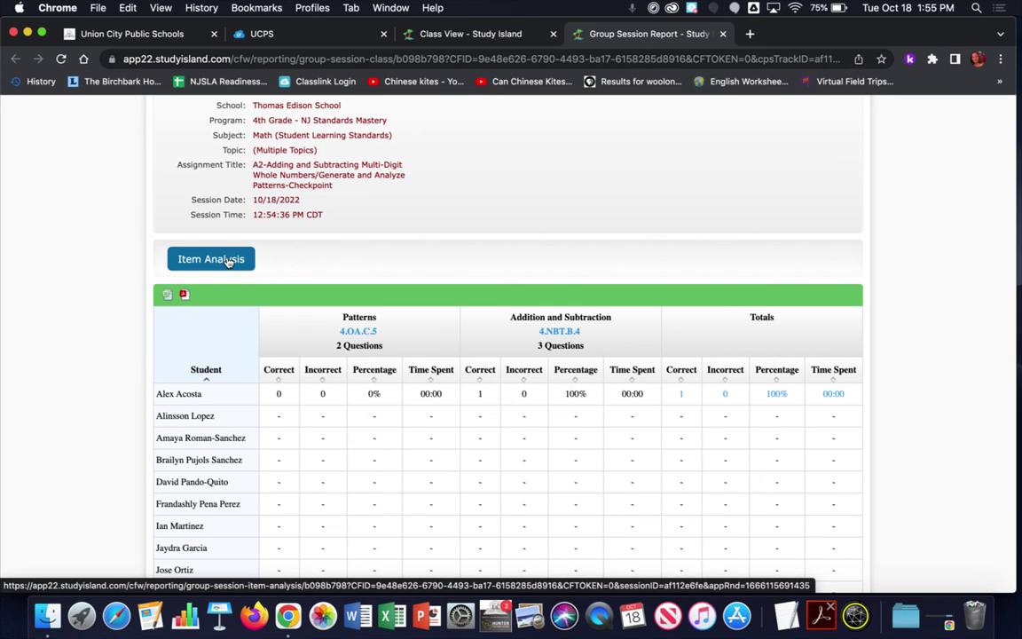
scroll(523, 241, "down", 5)
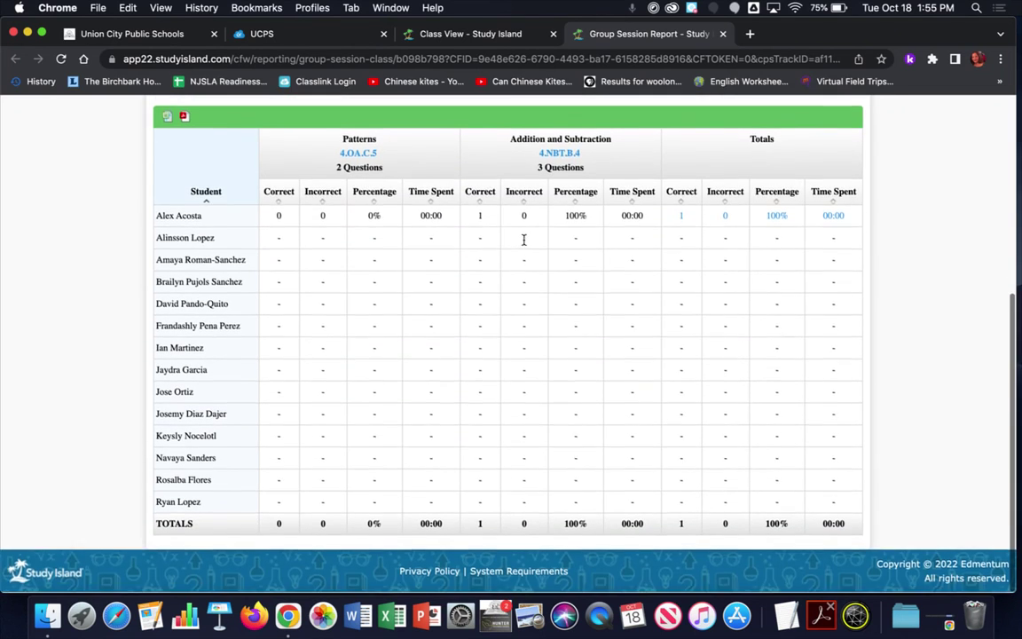
scroll(523, 240, "up", 4)
scroll(523, 239, "down", 4)
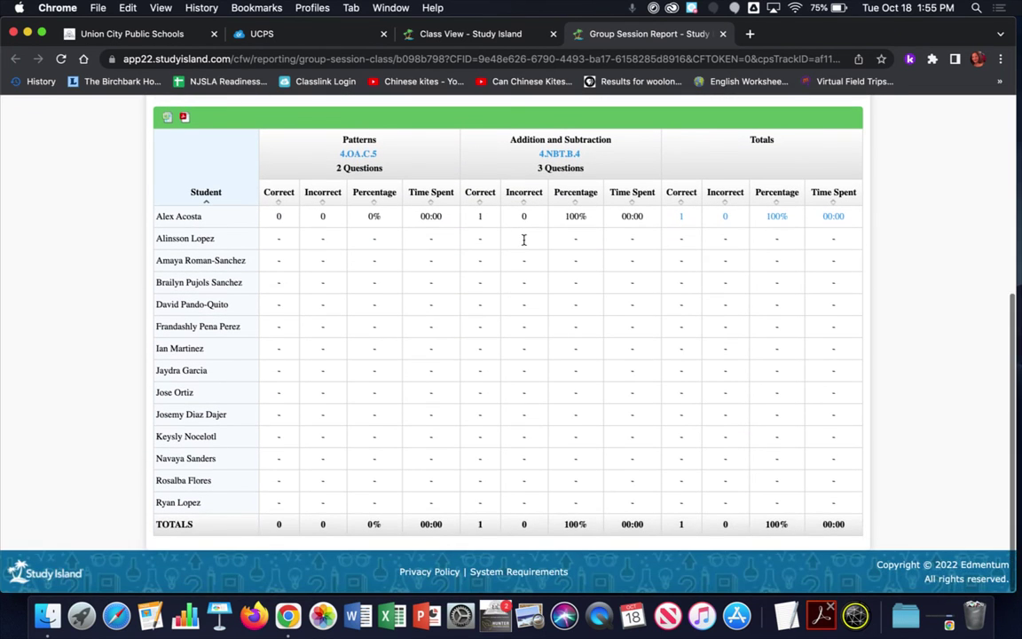
scroll(523, 239, "up", 2)
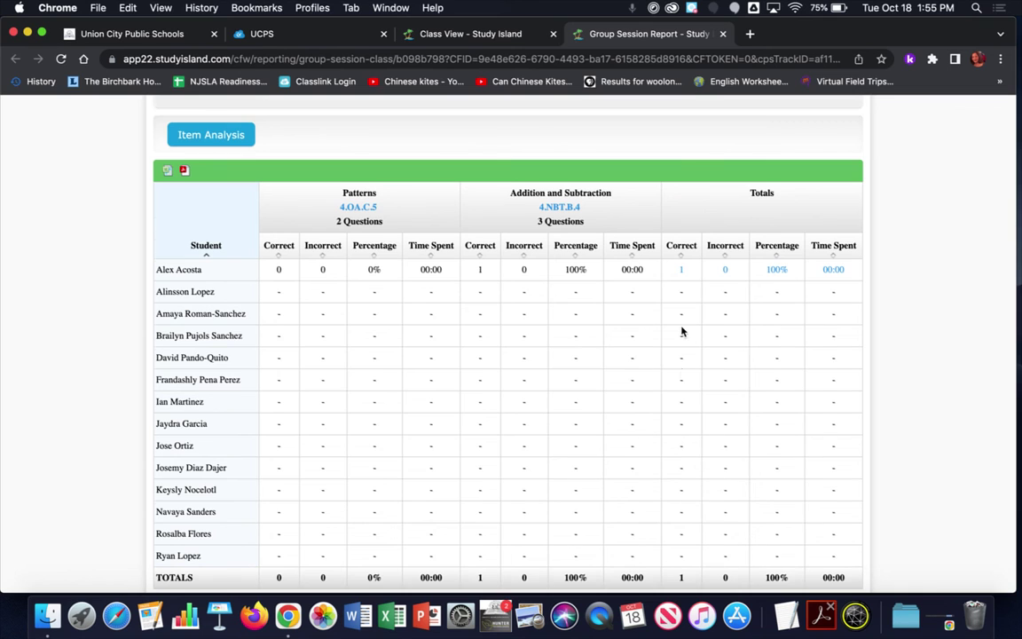
scroll(679, 327, "down", 2)
scroll(681, 326, "up", 2)
scroll(681, 328, "up", 1)
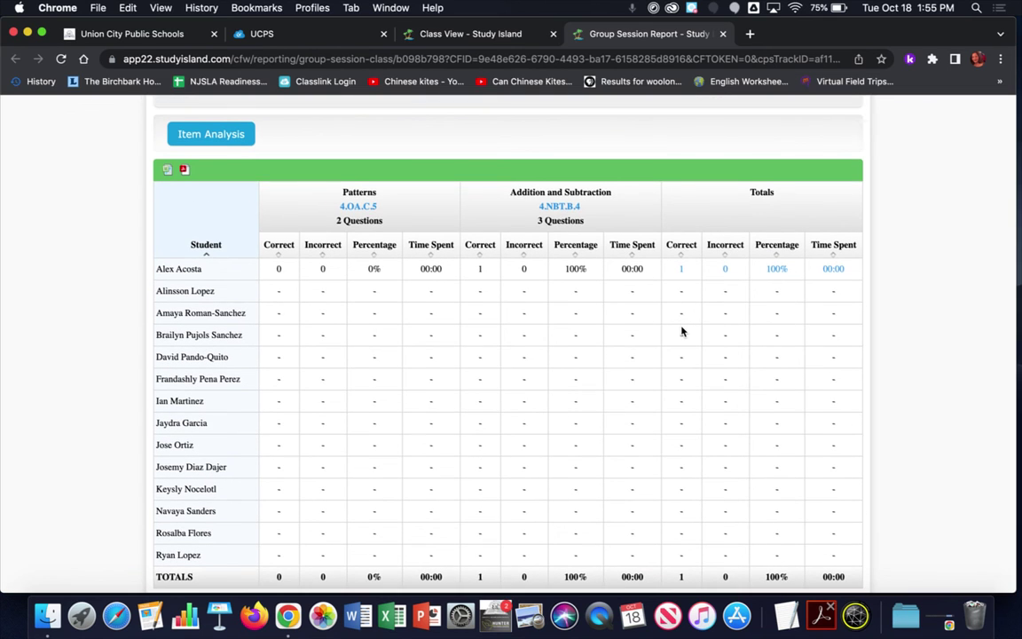